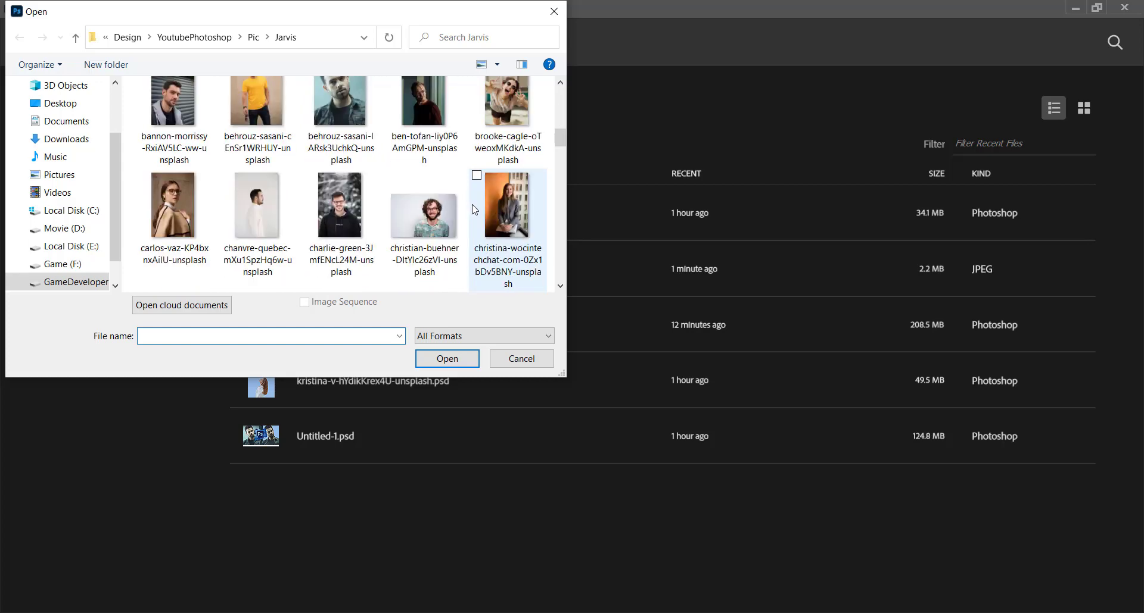
Open the photo of the laughing woman in sunglasses making peace signs from the Jarvis folder
click(506, 119)
click(454, 358)
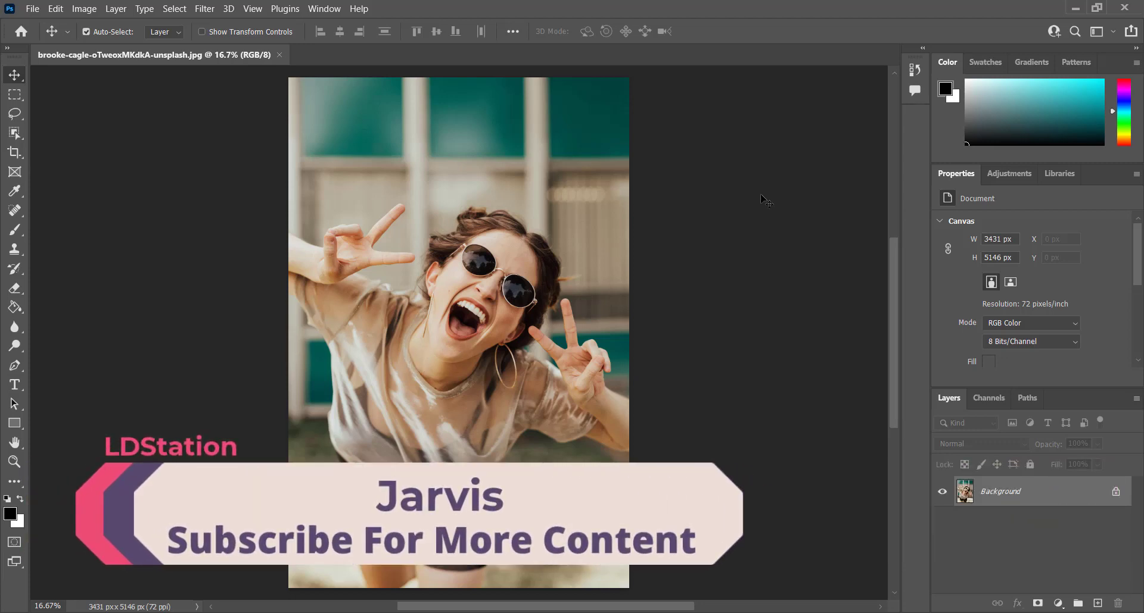
Start a Contact Sheet II automation using the Pic\Jarvis folder as the source of images
click(32, 9)
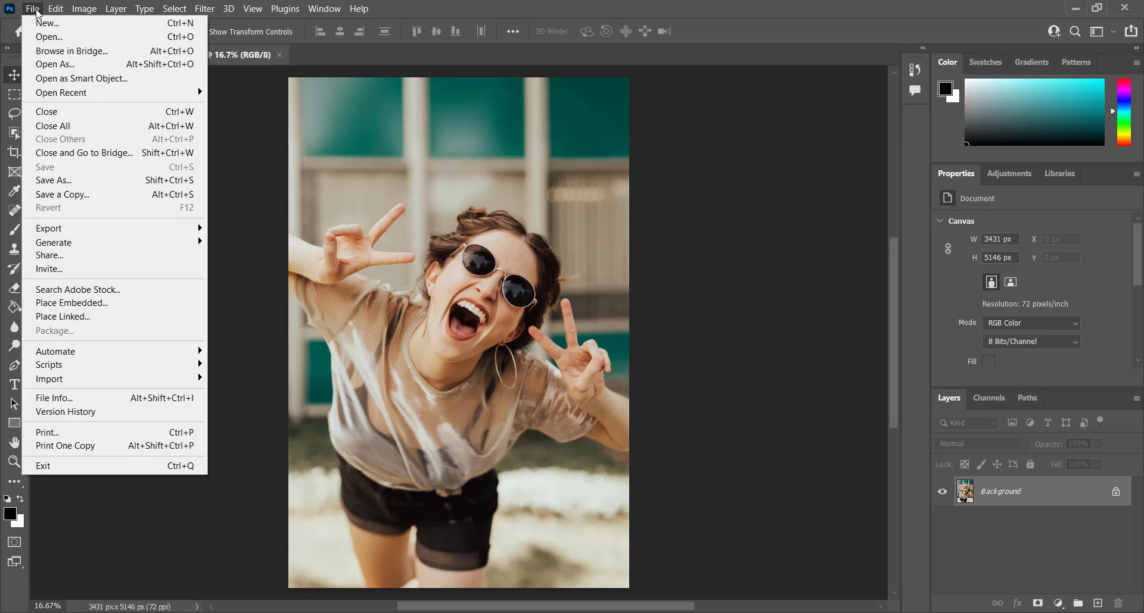
mouse_move(48, 13)
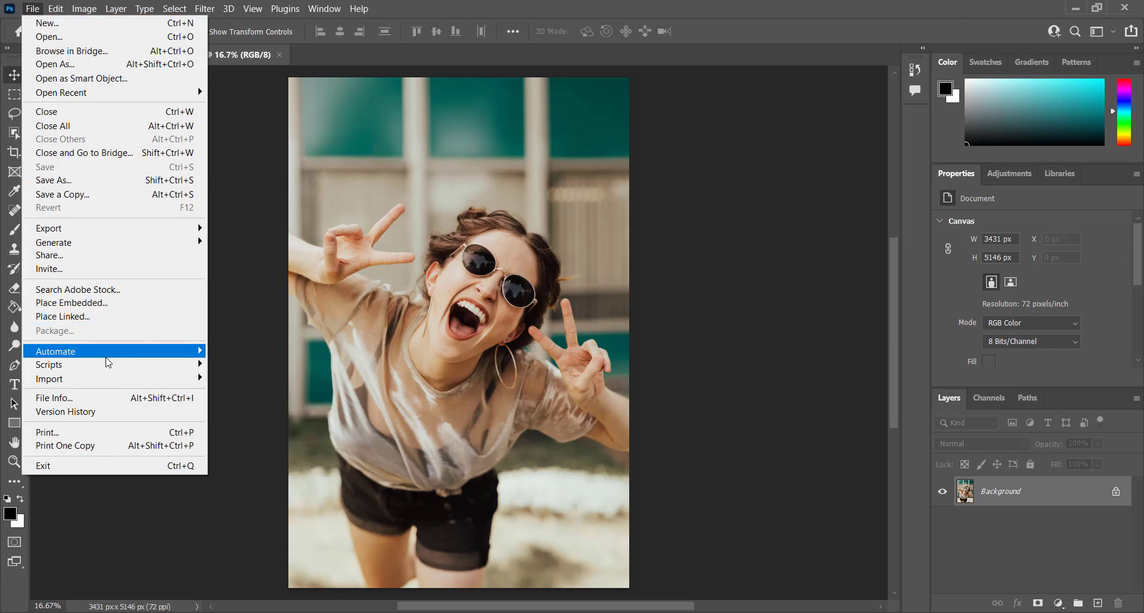
mouse_move(110, 357)
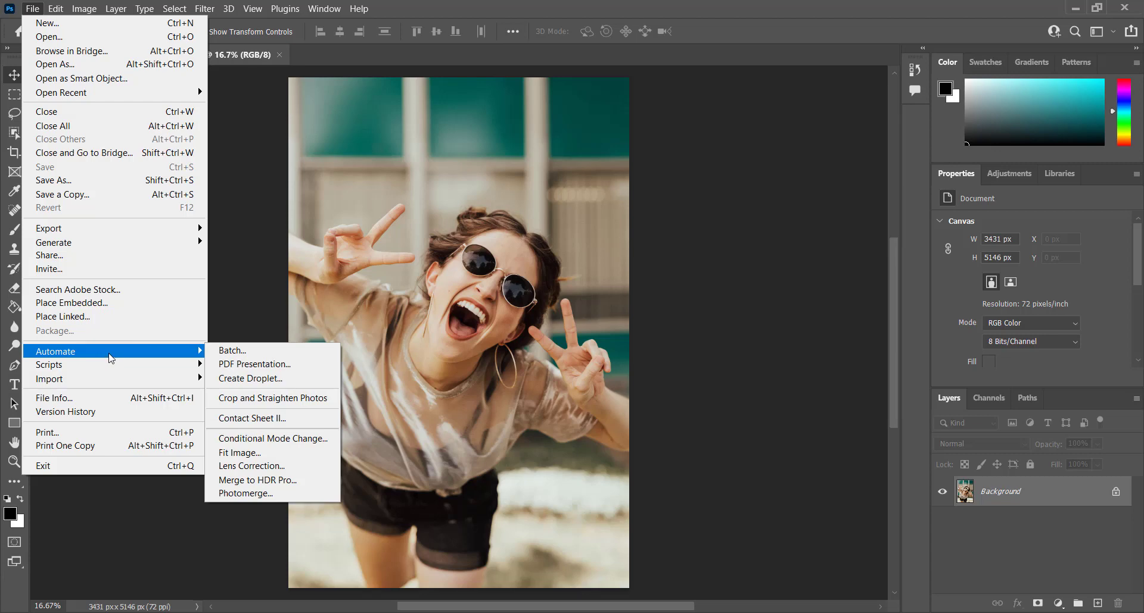
click(265, 418)
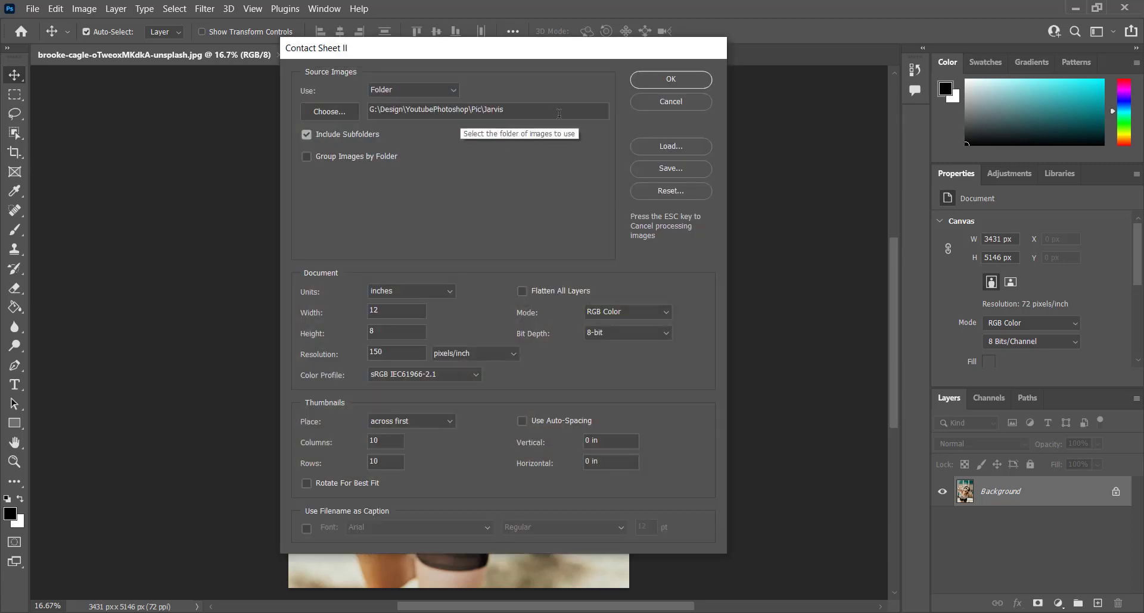
click(350, 114)
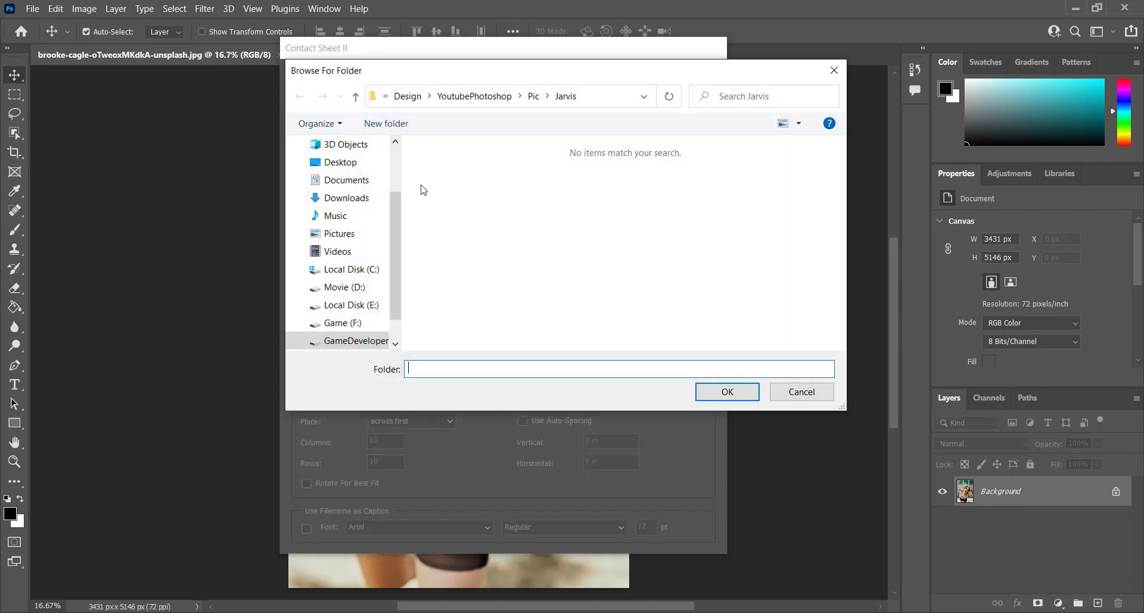
click(356, 97)
click(730, 393)
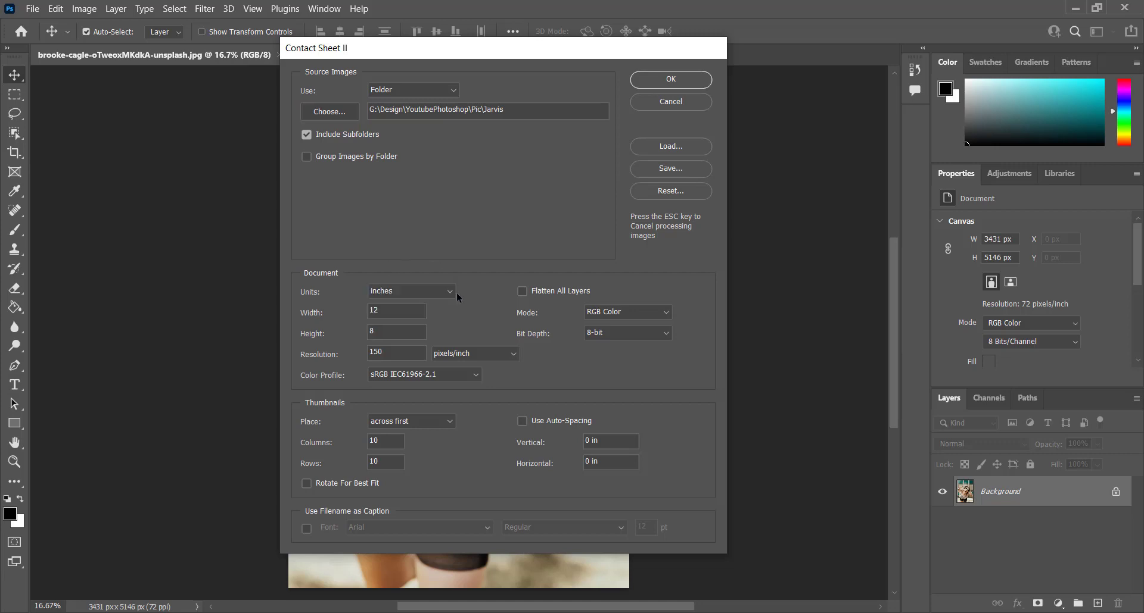
Keep the contact sheet document at 12 by 8 inches and 150 pixels/inch, without flattening all layers
click(439, 292)
click(409, 306)
drag(386, 311, 360, 322)
double_click(389, 325)
click(523, 291)
click(523, 291)
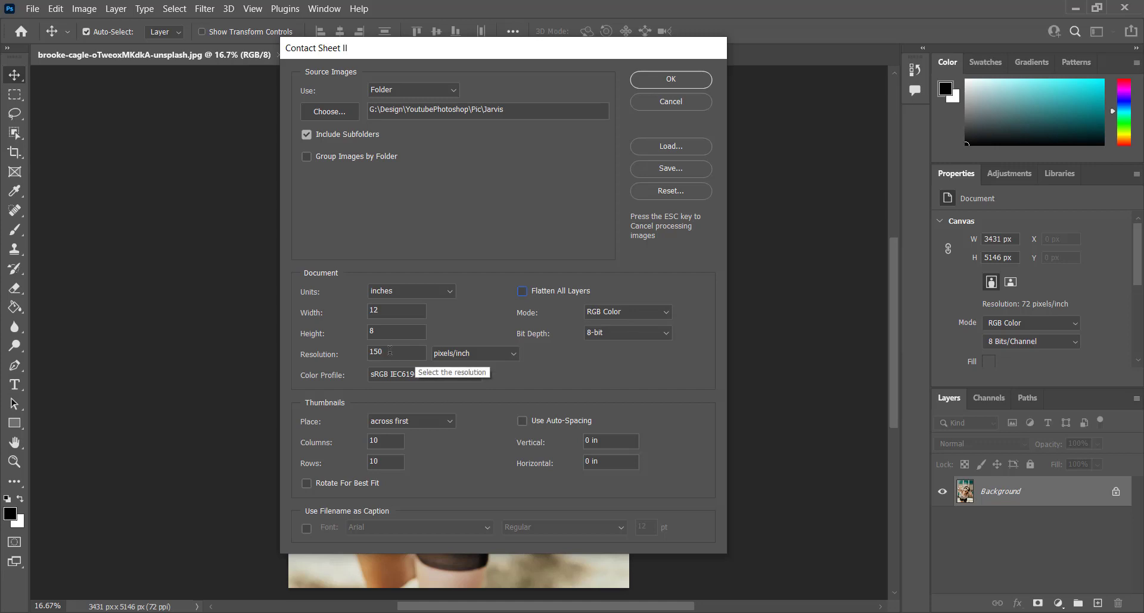
drag(412, 353, 359, 354)
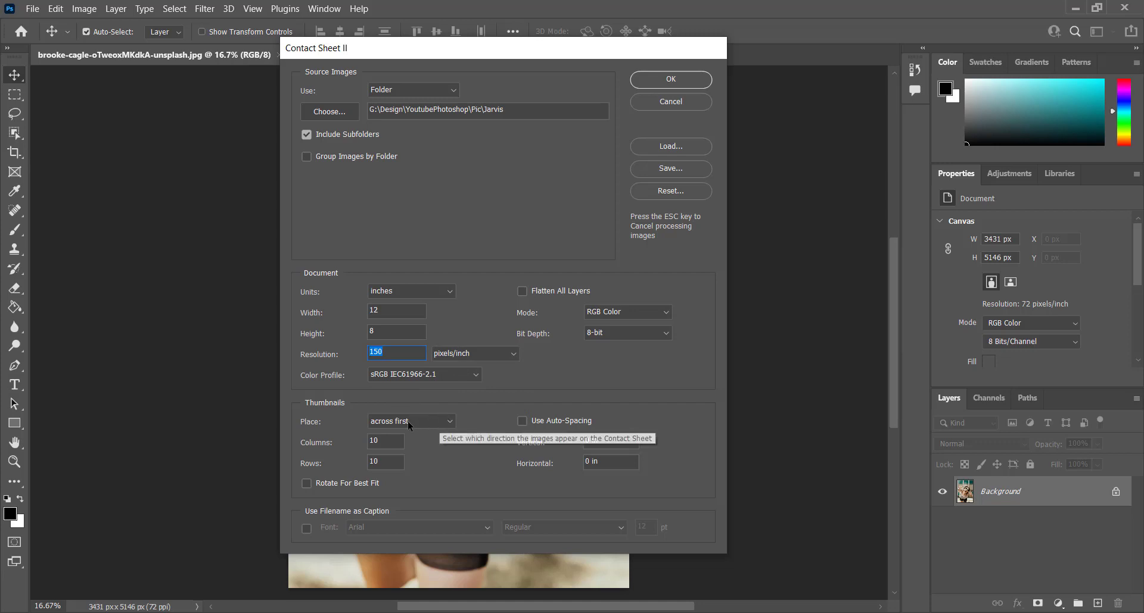
Keep 10 columns and 10 rows with 0 in spacing and no filename captions, and generate the contact sheet
click(381, 462)
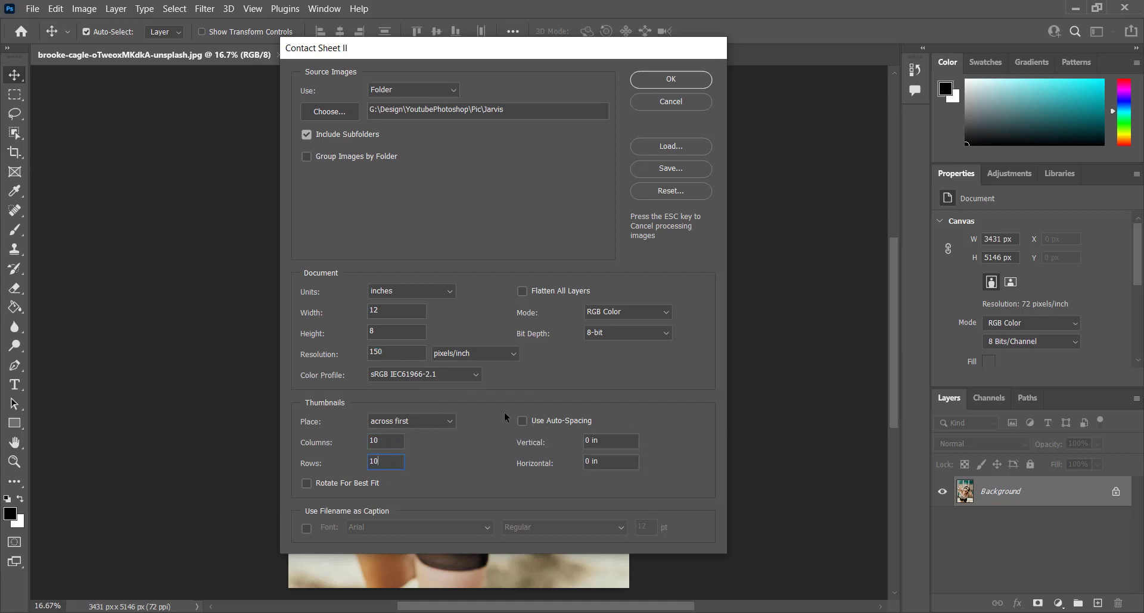
key(Tab)
key(Tab)
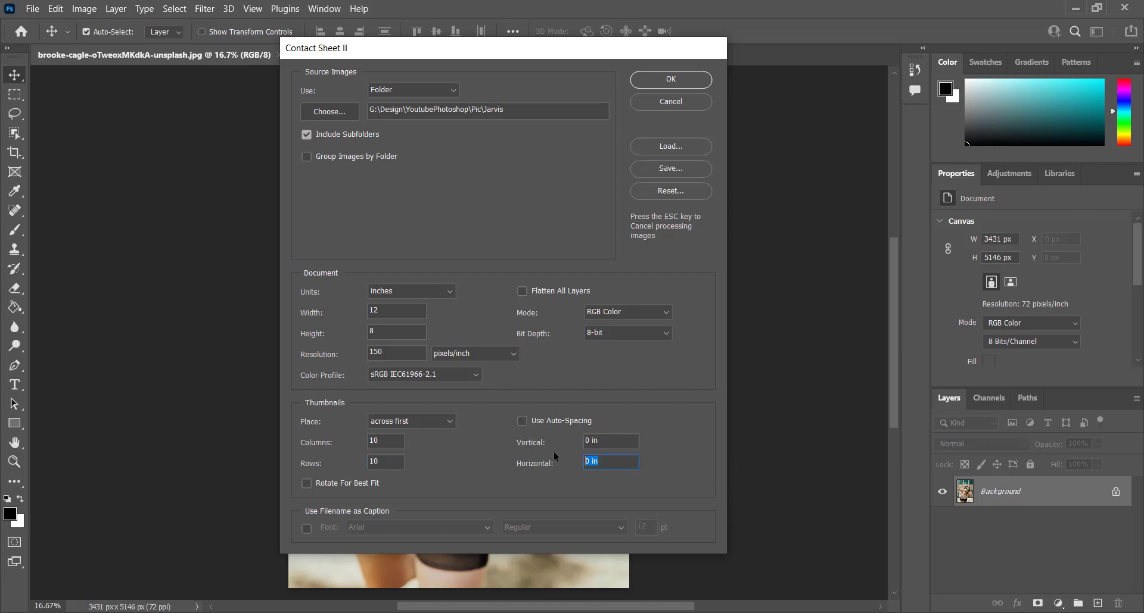
click(307, 528)
click(307, 529)
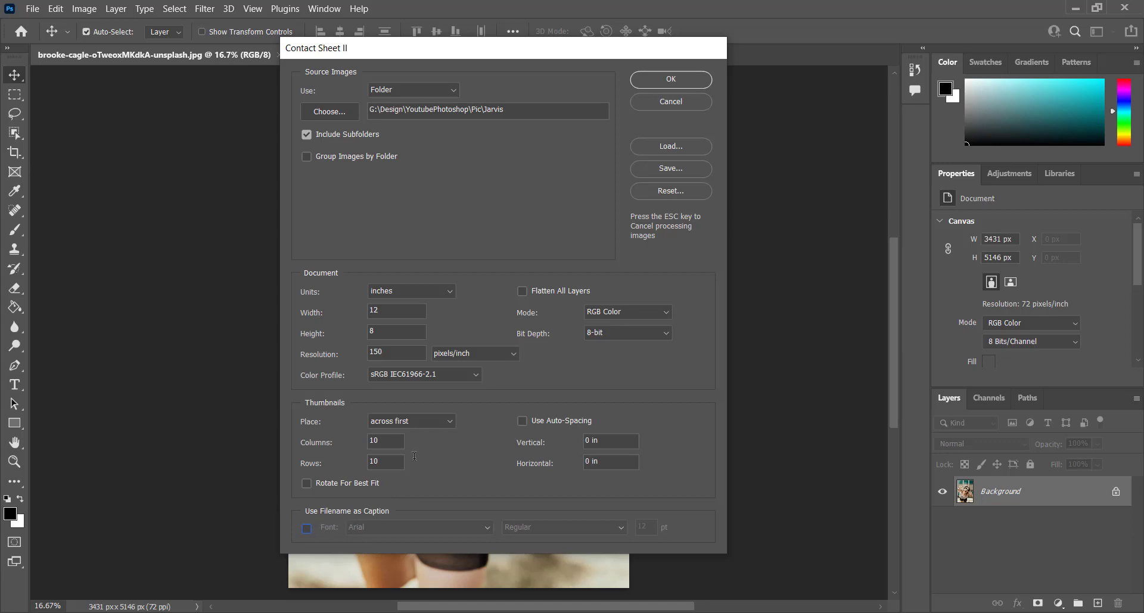
click(682, 78)
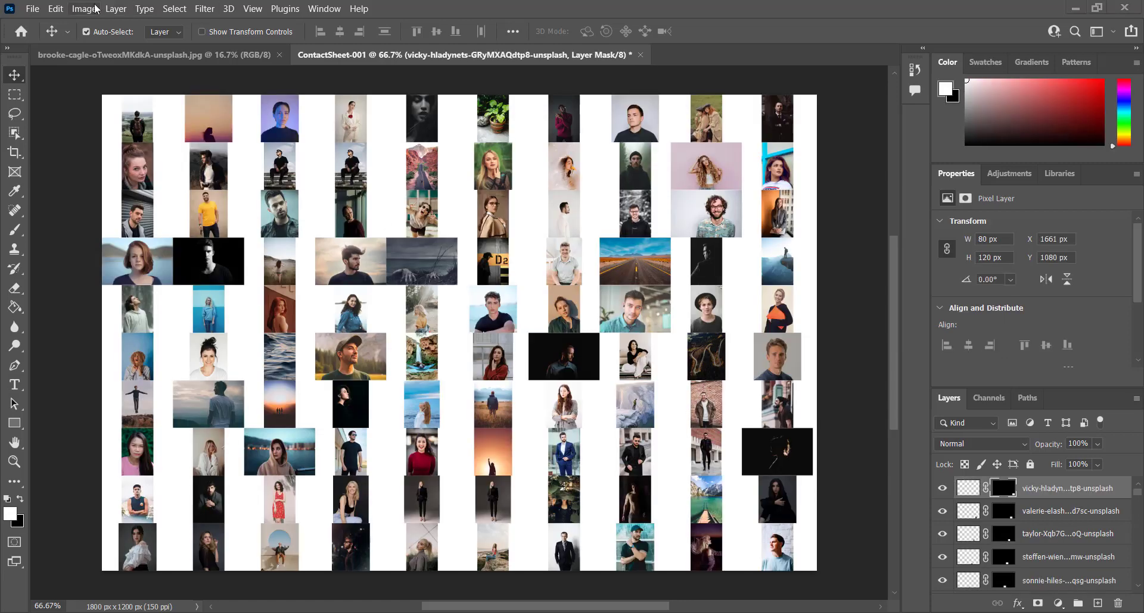
click(60, 9)
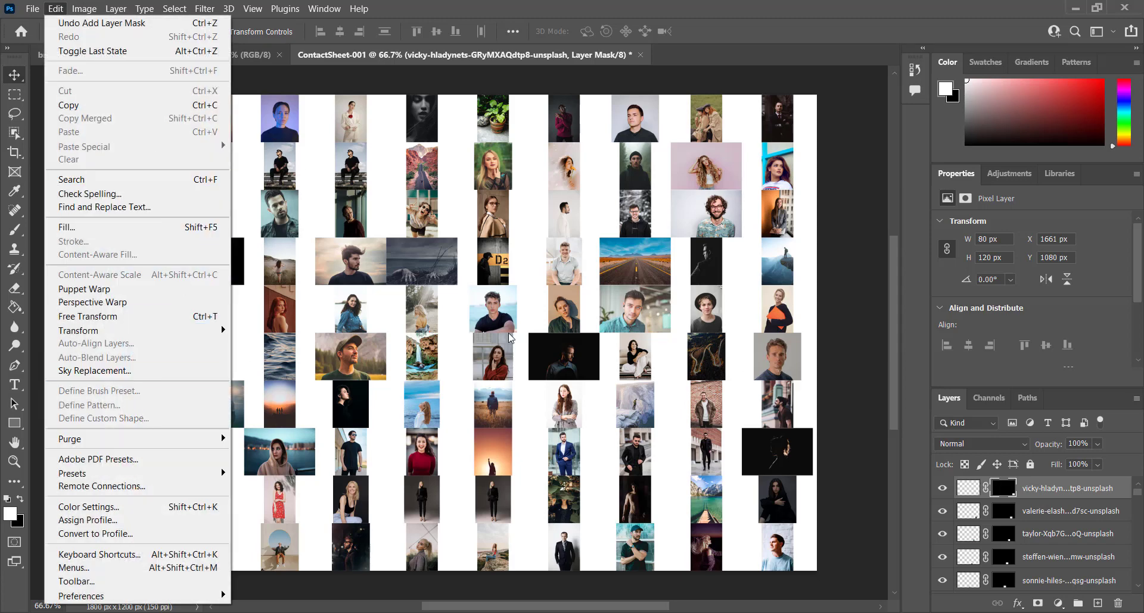
click(661, 372)
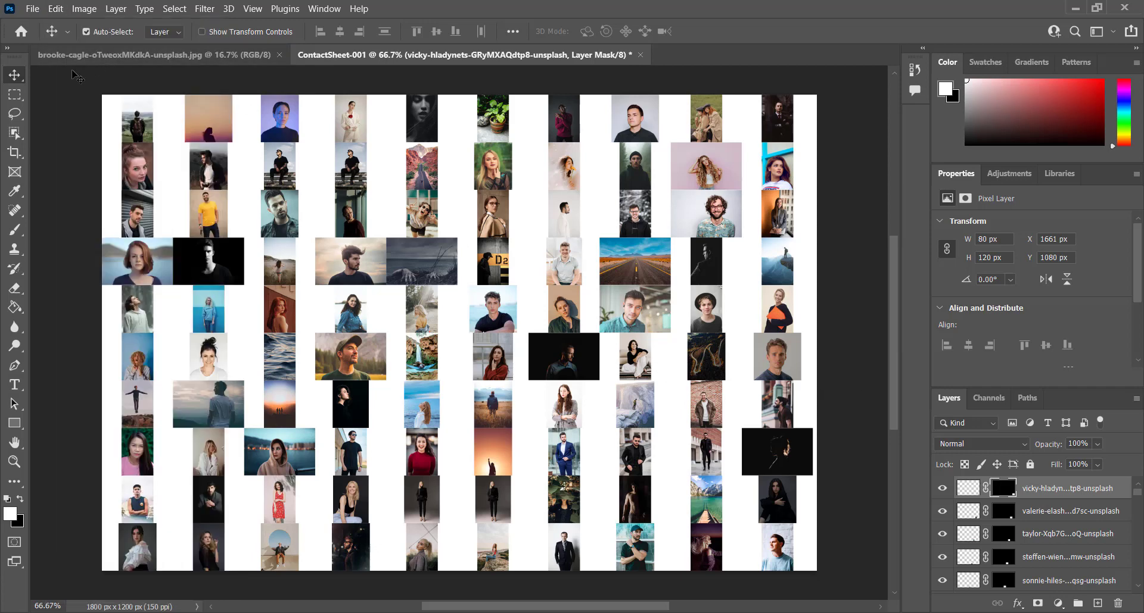
drag(62, 68, 443, 205)
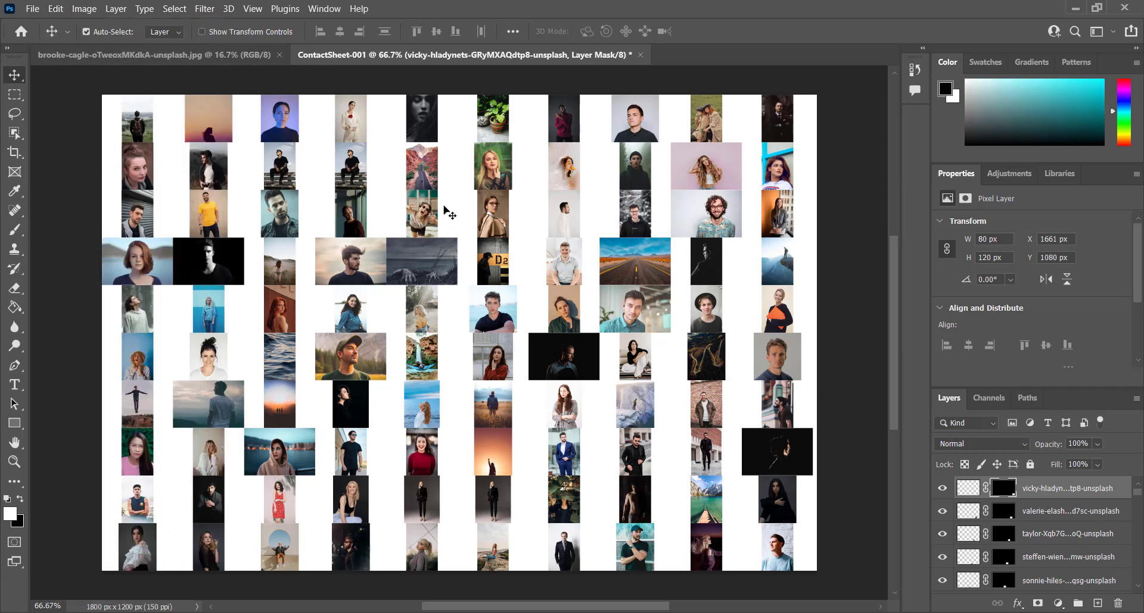
drag(51, 76, 833, 587)
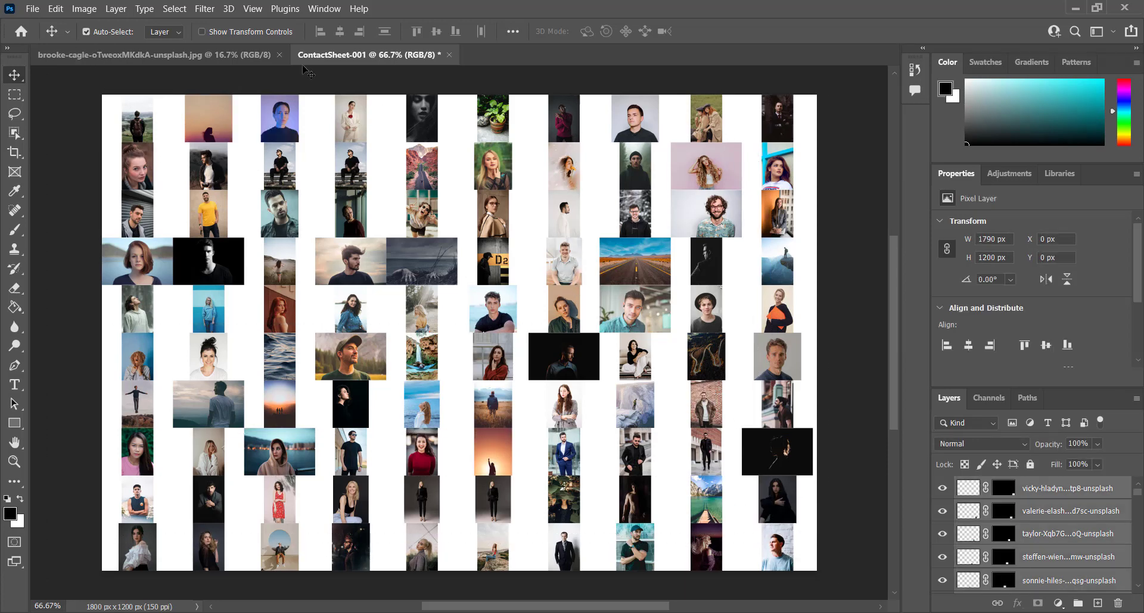
click(55, 10)
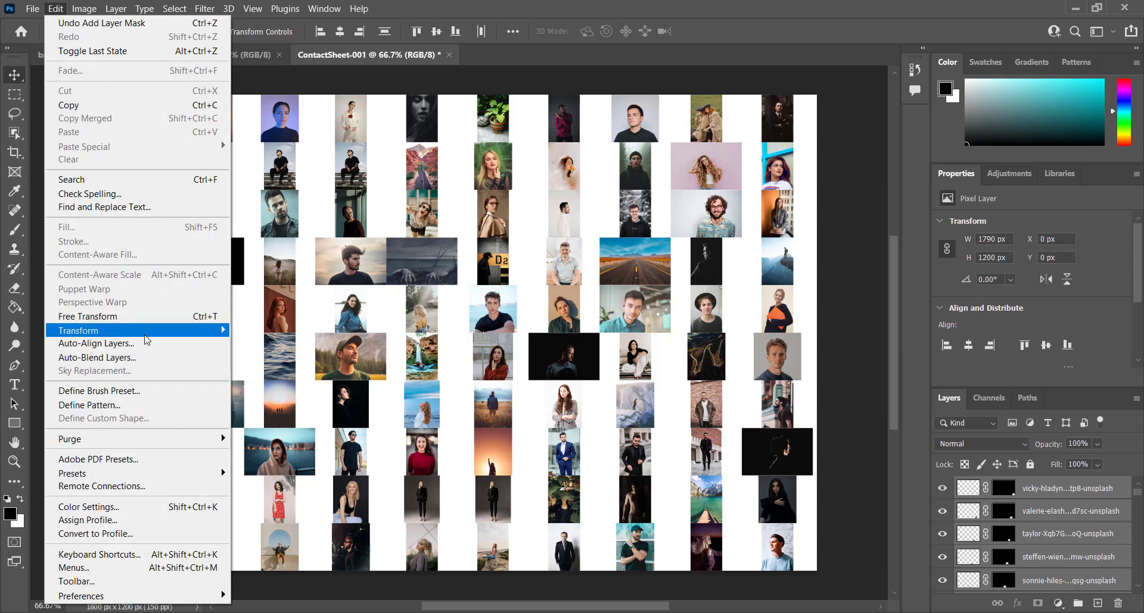
click(853, 334)
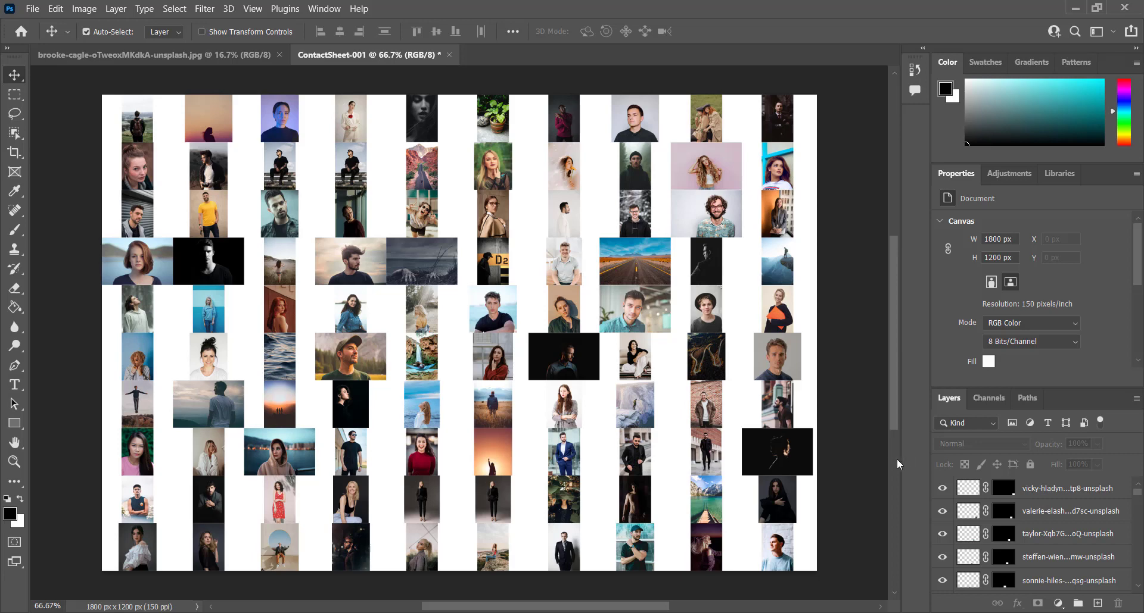
click(56, 9)
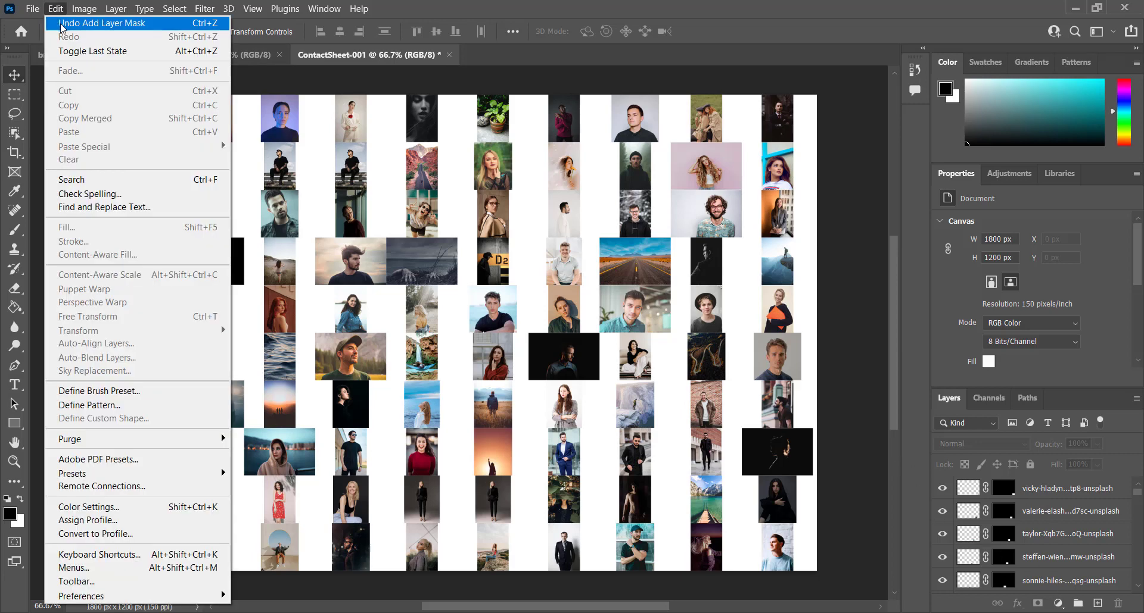
click(288, 83)
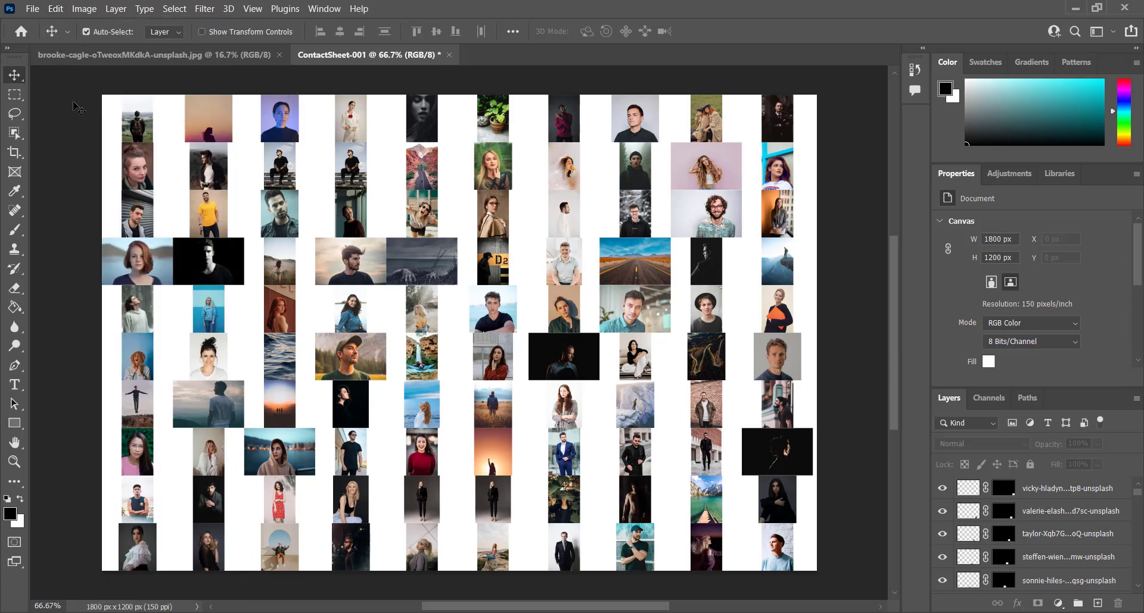
Select all the thumbnail layers and define the contact sheet as a pattern named ContactSheet-001
drag(54, 74, 852, 589)
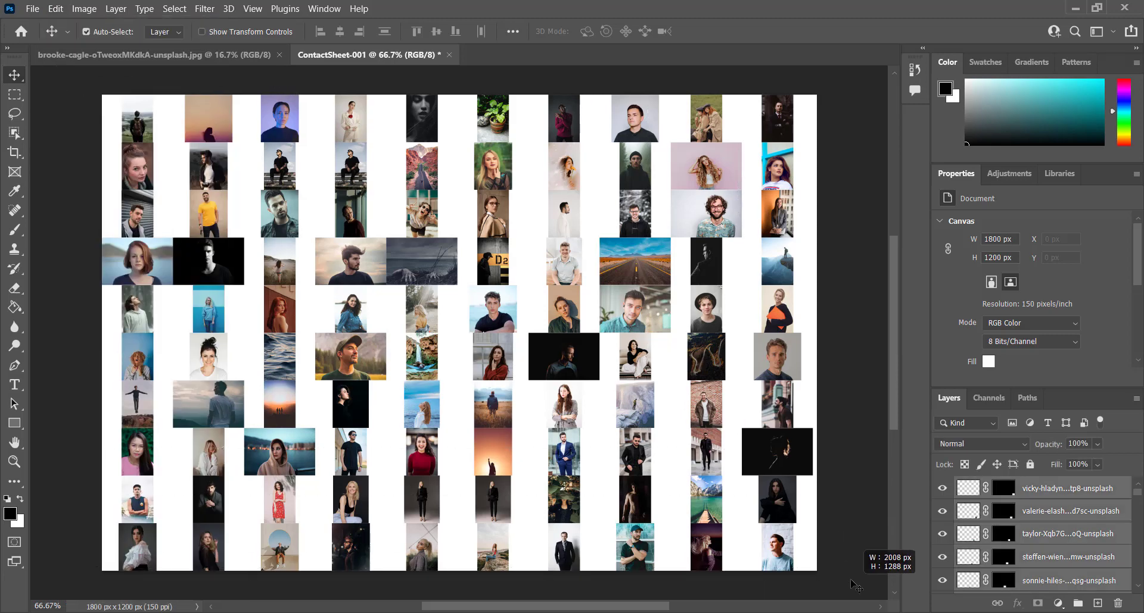
click(59, 10)
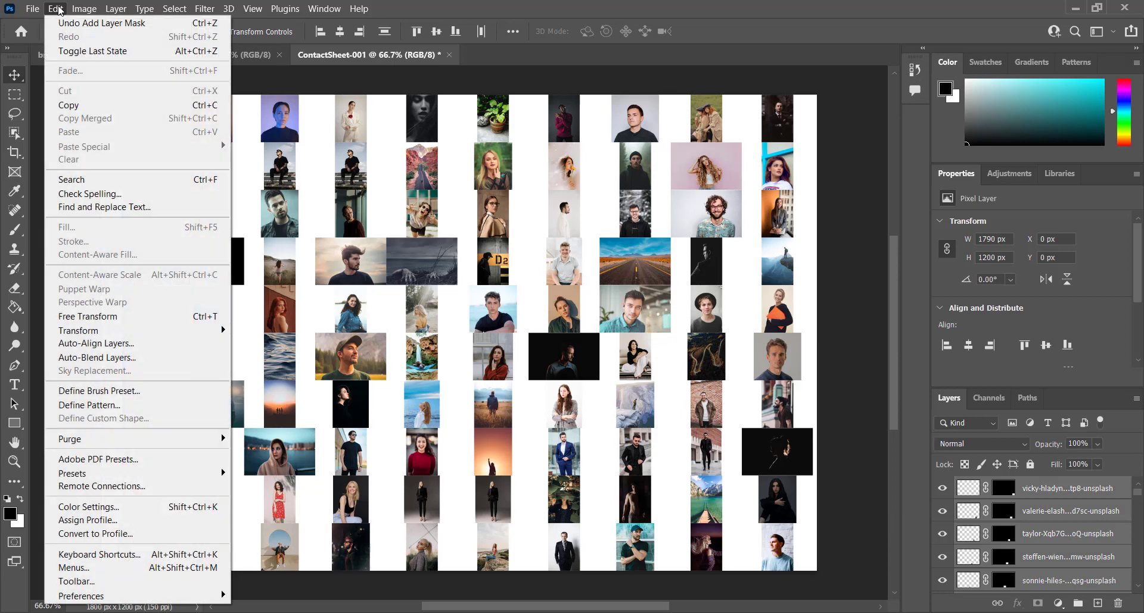
click(94, 407)
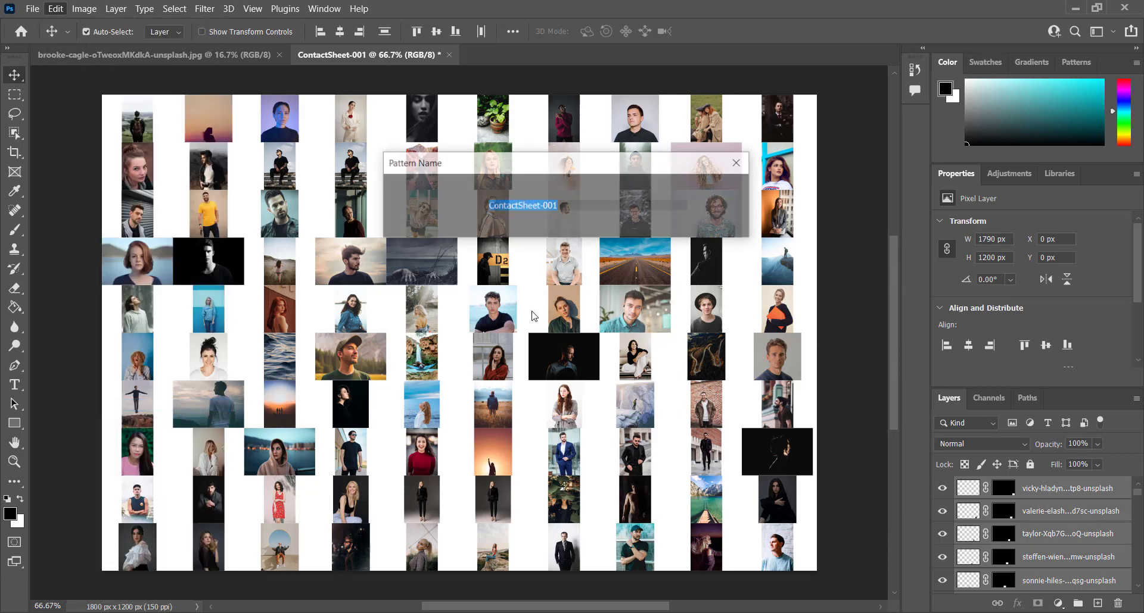
click(570, 205)
mouse_move(559, 206)
mouse_down()
mouse_move(516, 207)
mouse_move(538, 209)
mouse_up()
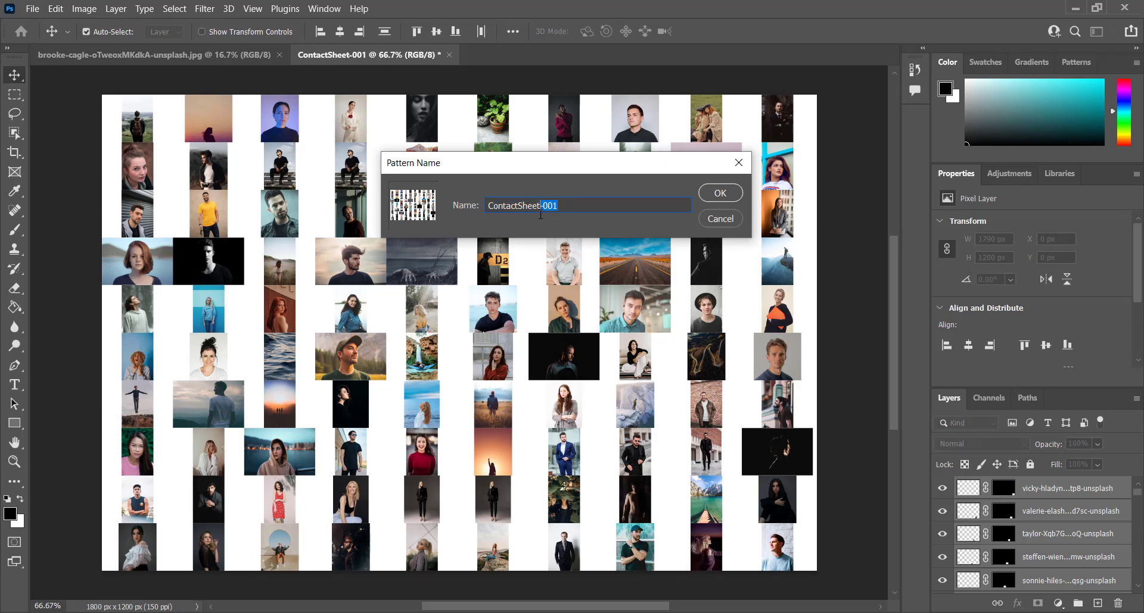
click(714, 200)
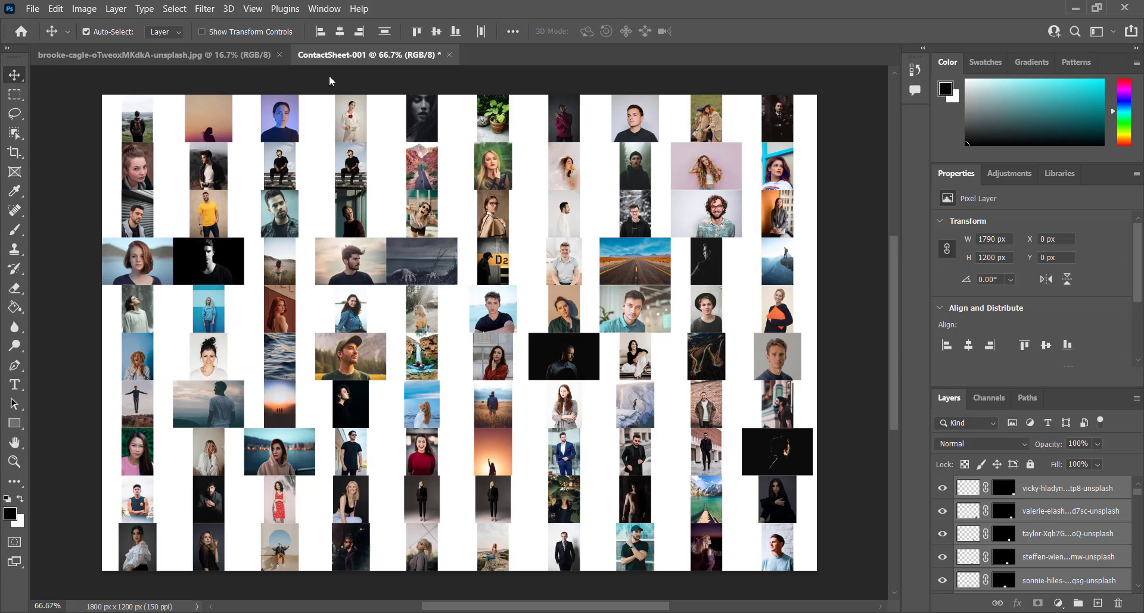
Add a pattern fill layer above the portrait photo's background using the contact sheet pattern
key(ctrl+Tab)
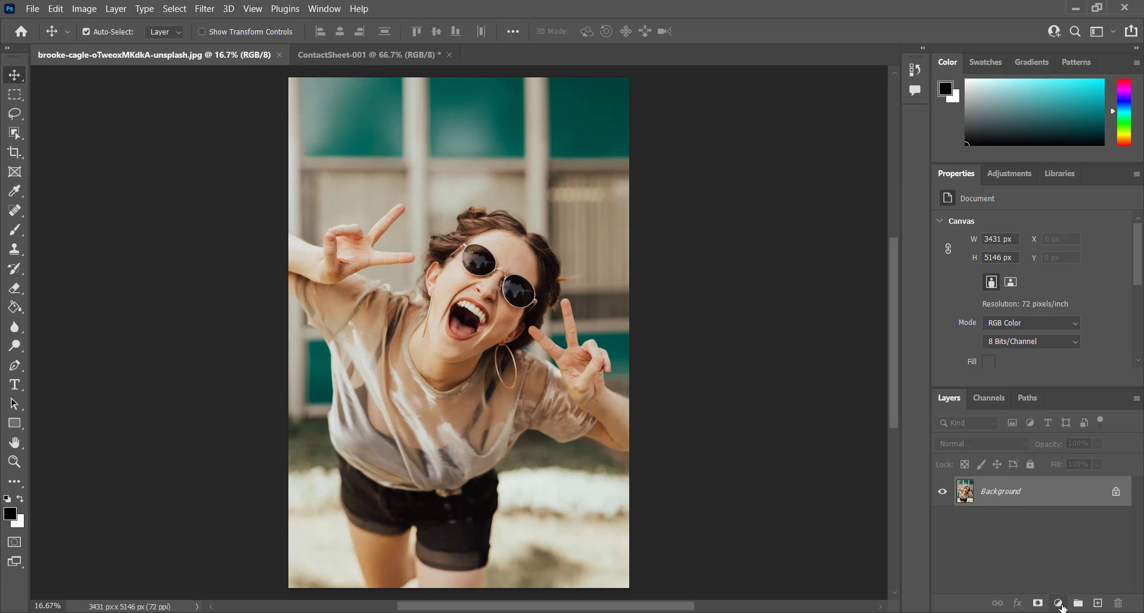
click(1059, 604)
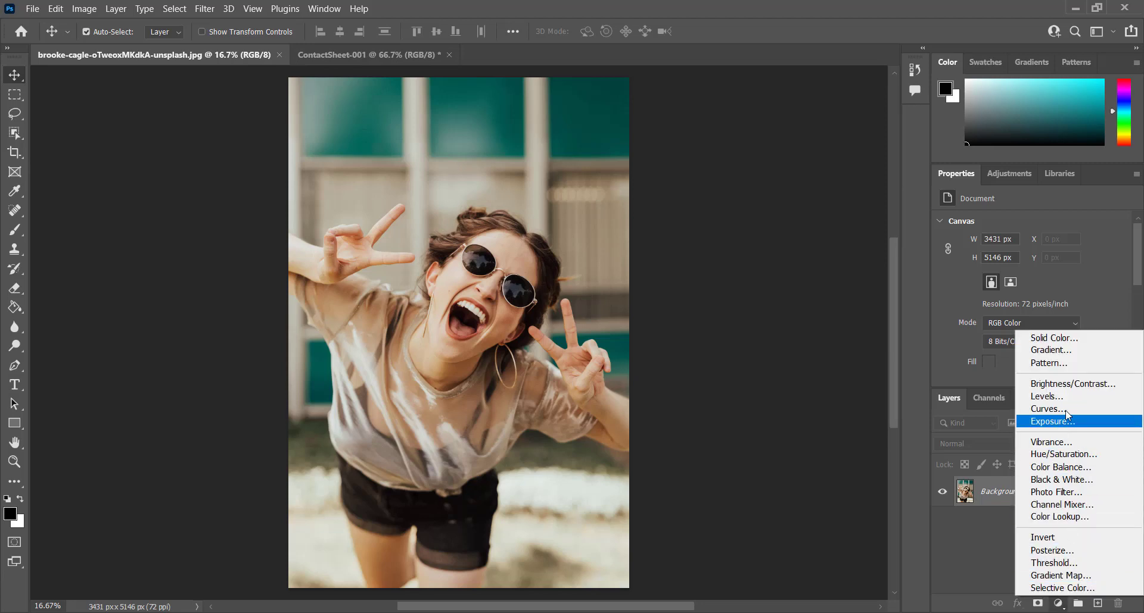
click(1060, 365)
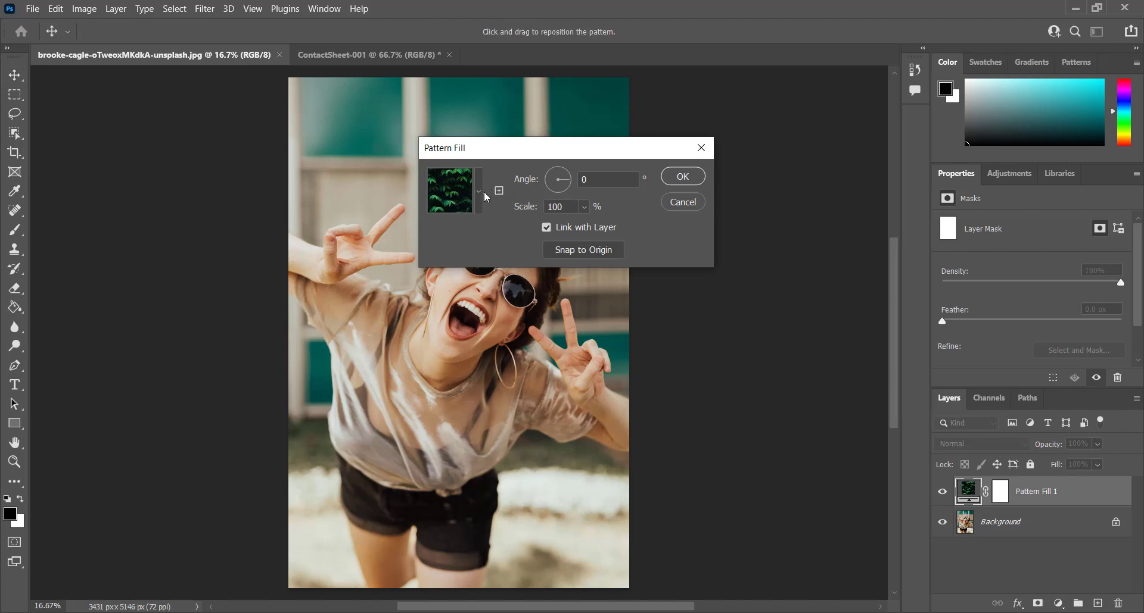
click(479, 191)
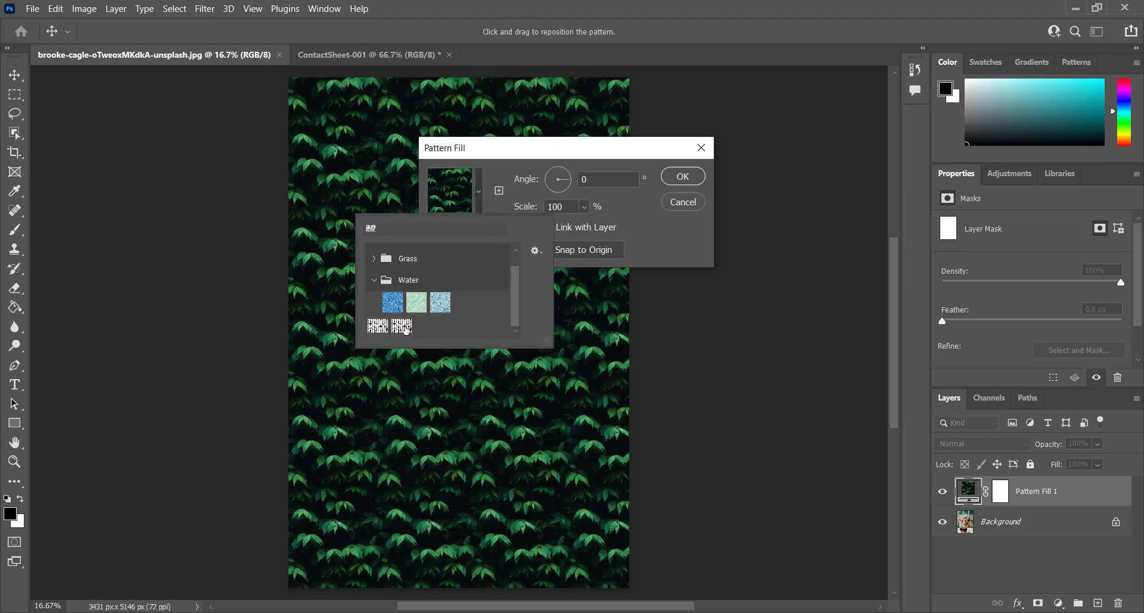
click(377, 326)
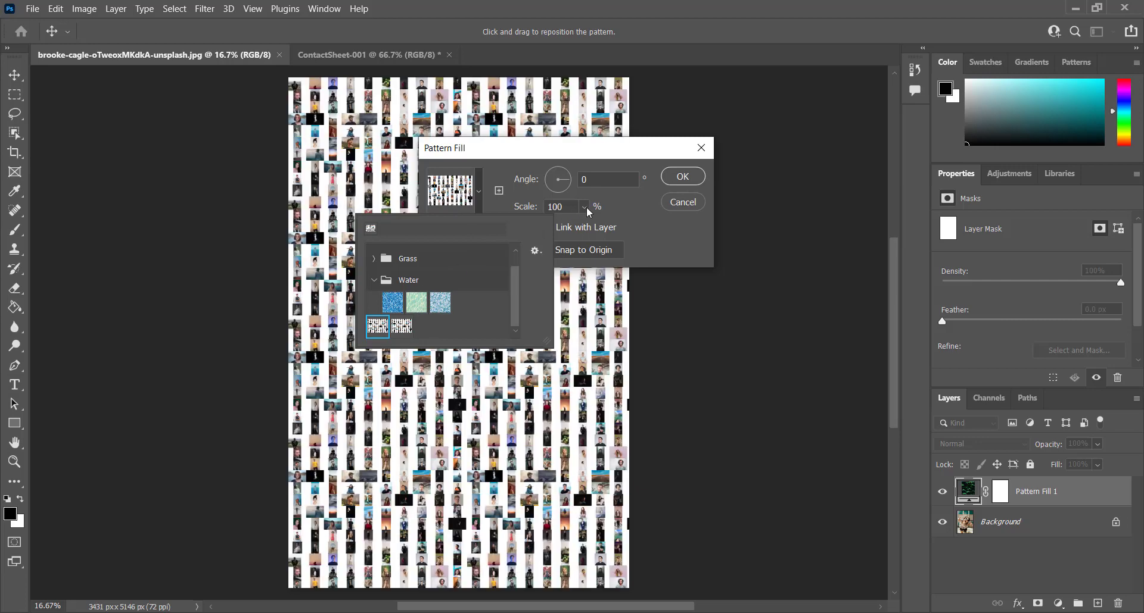
click(660, 210)
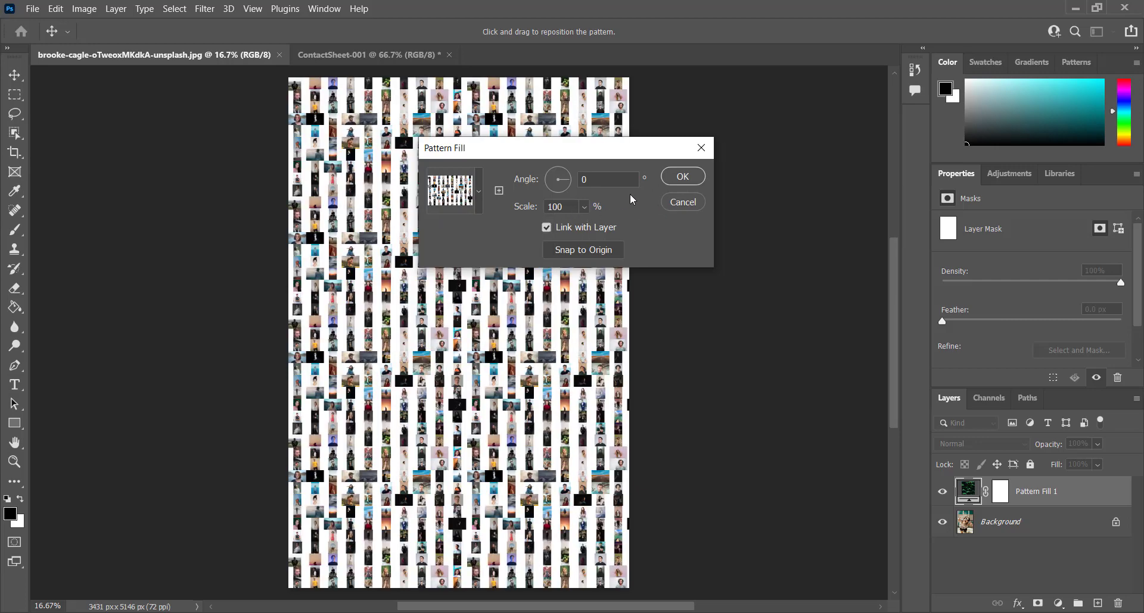
Scale the contact sheet pattern fill to 34% and apply it
click(577, 208)
drag(586, 227, 584, 231)
click(689, 182)
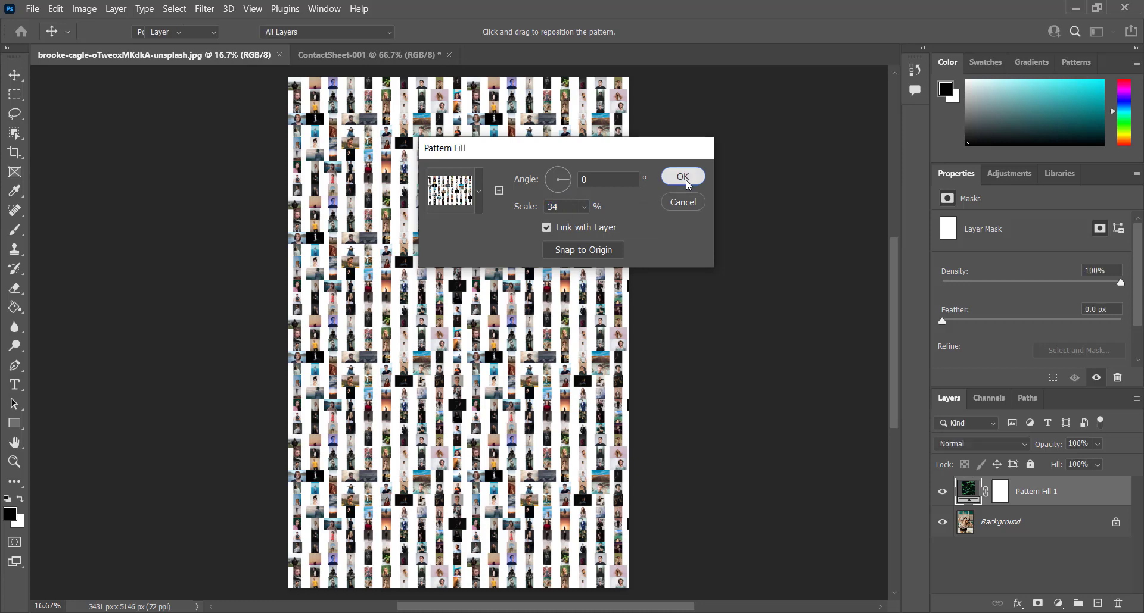
click(685, 178)
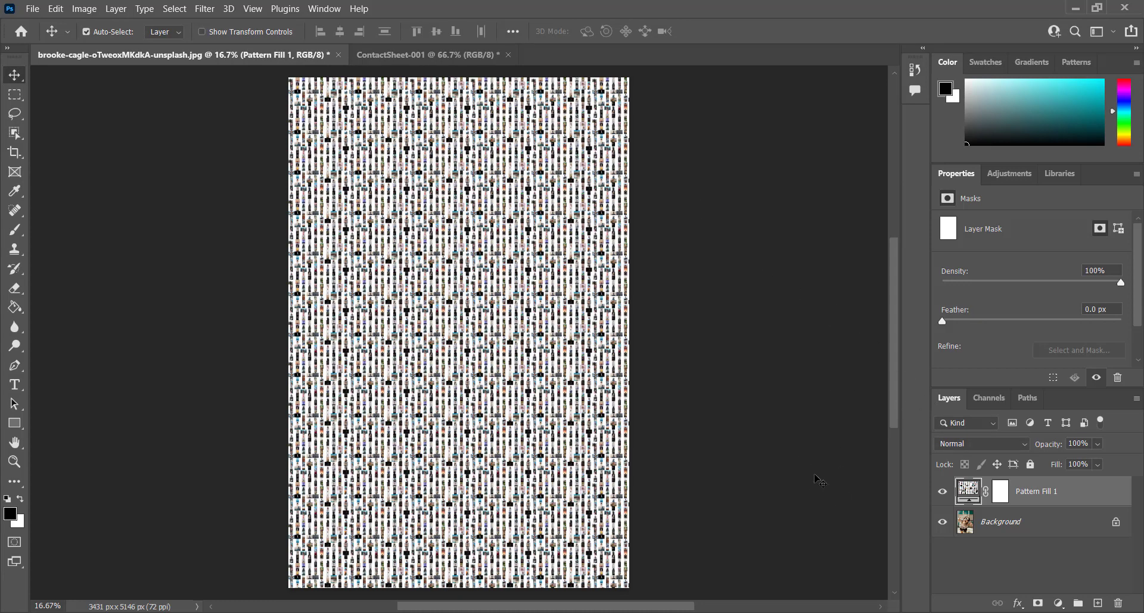
Set the pattern fill layer's blend mode to Overlay and its opacity to 70%
click(1005, 446)
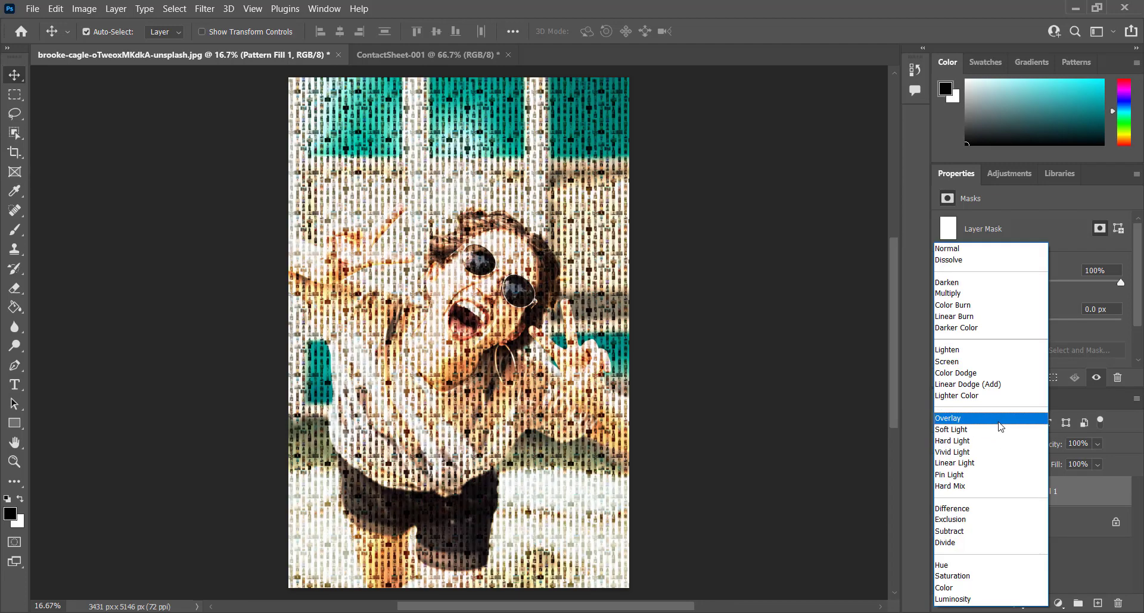
click(1000, 424)
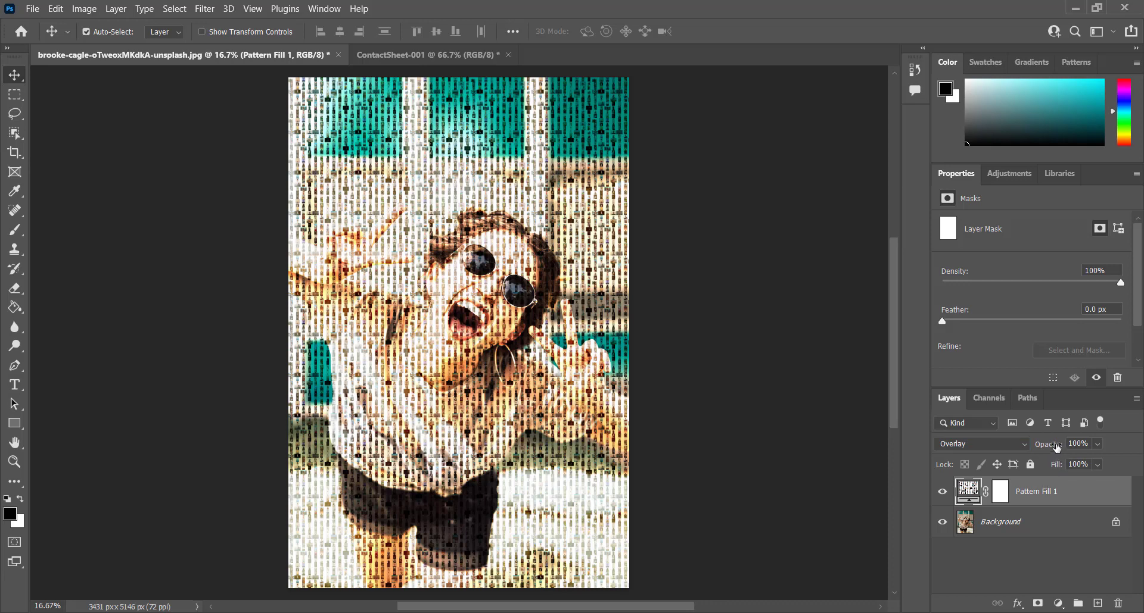
drag(1059, 447, 1053, 448)
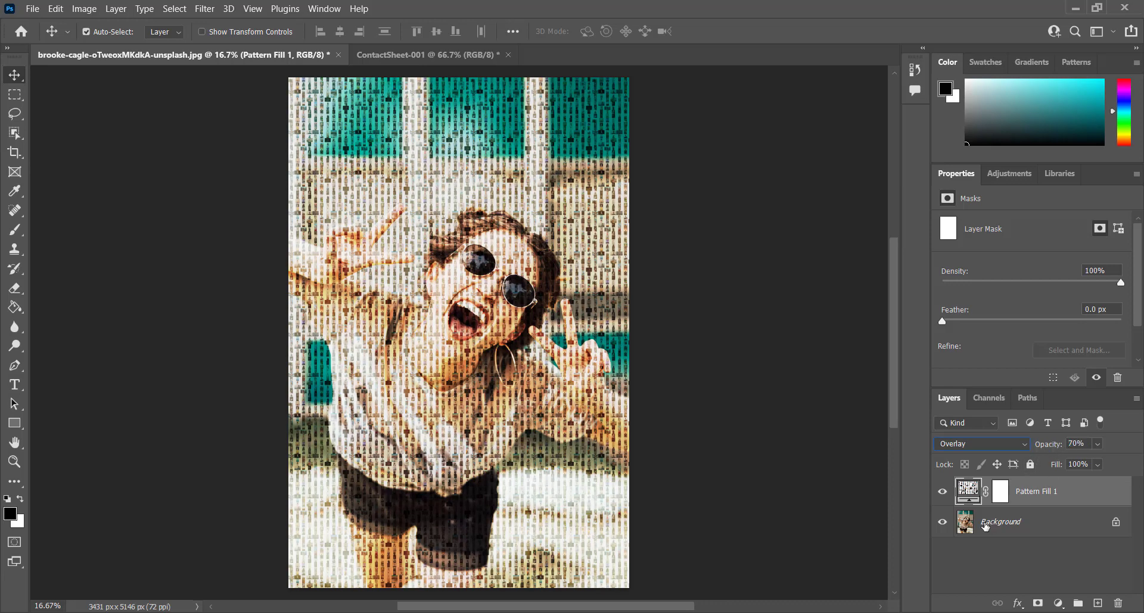
Unlock the portrait's background layer and convert it to a smart object
click(986, 526)
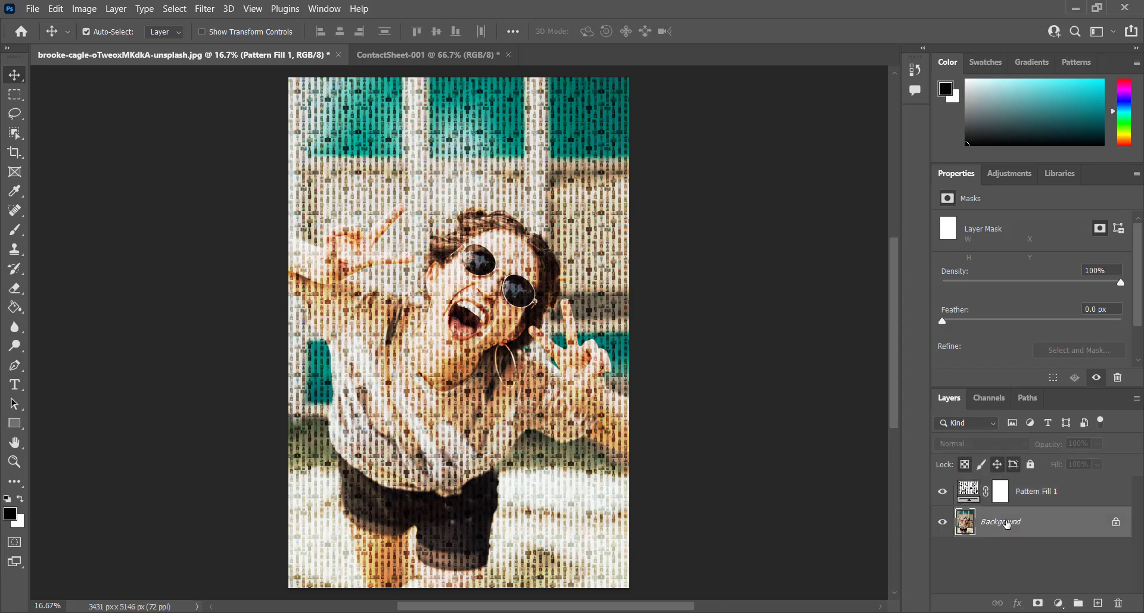
click(1116, 524)
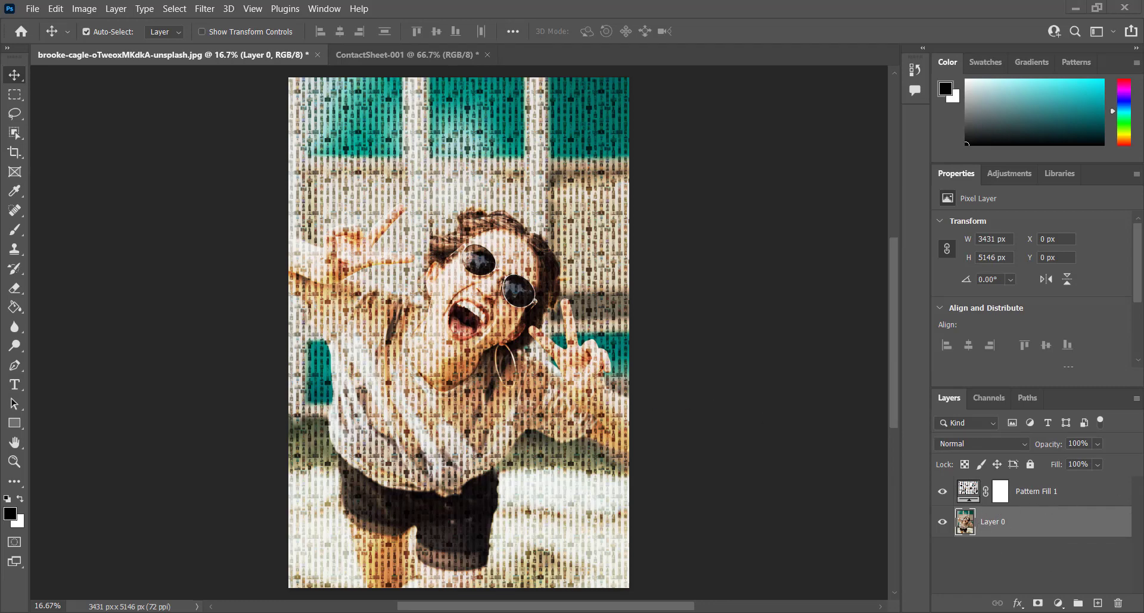
click(1136, 400)
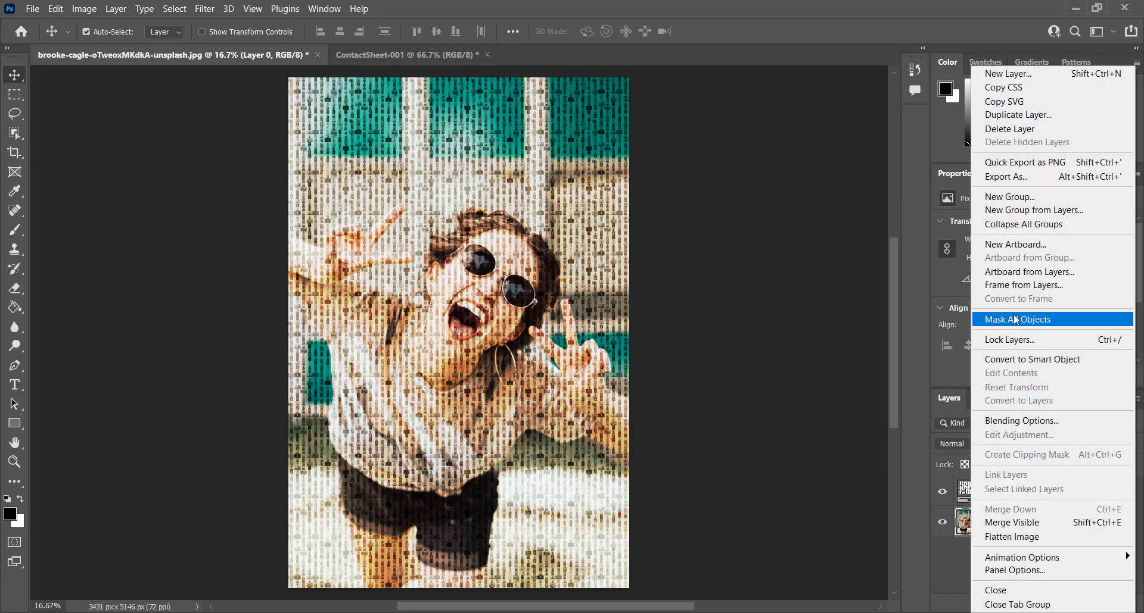
click(1033, 360)
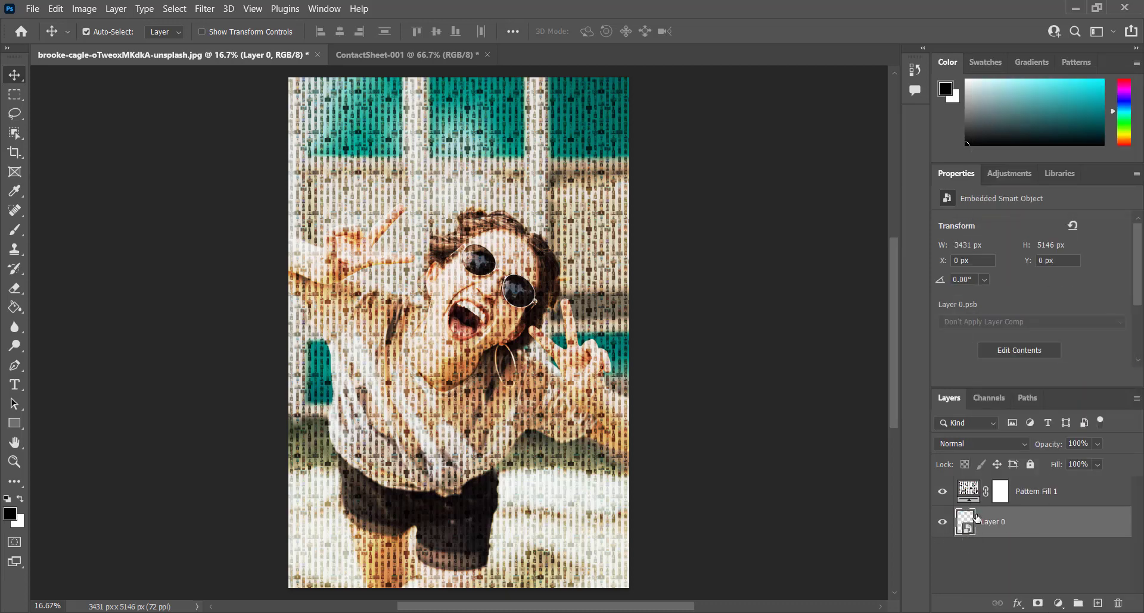
Start a Shadows/Highlights adjustment on the portrait smart object with shadows amount 65% and midtone +56
click(84, 8)
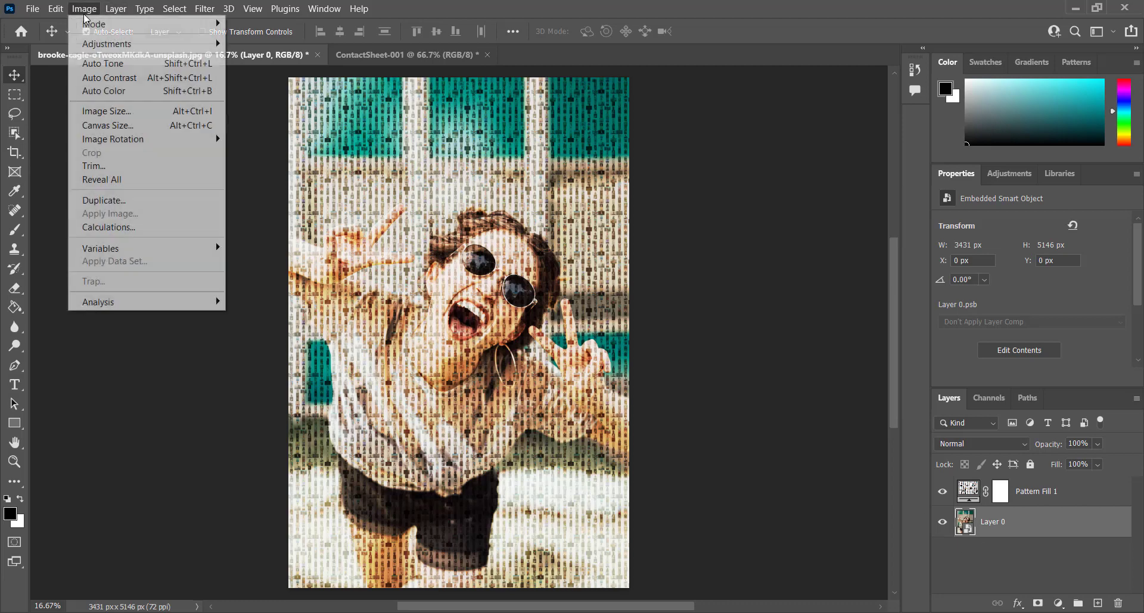
mouse_move(168, 45)
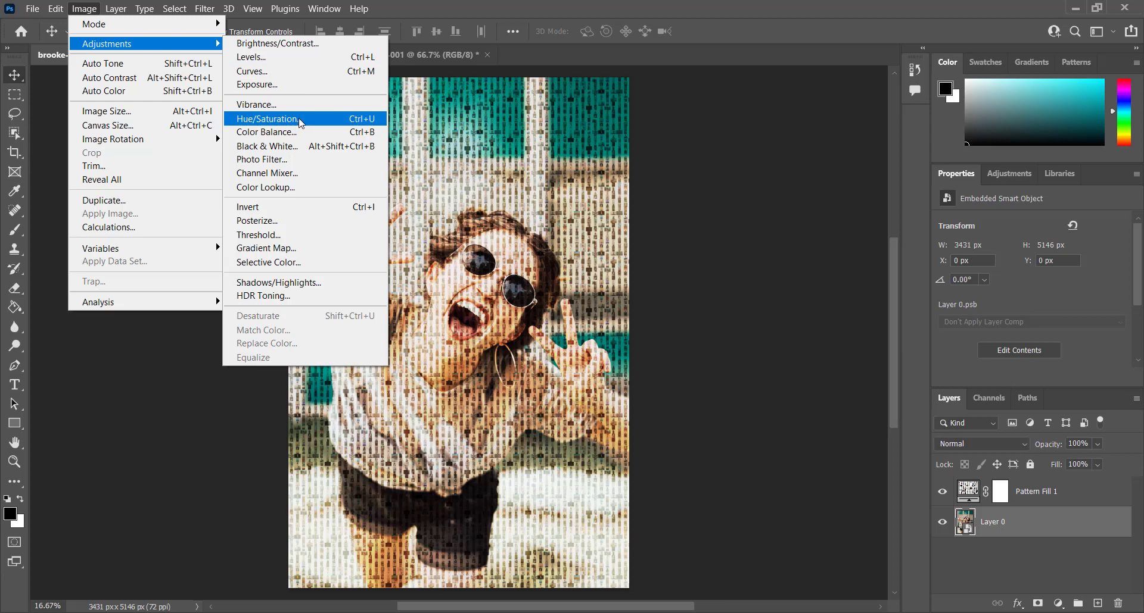
click(279, 283)
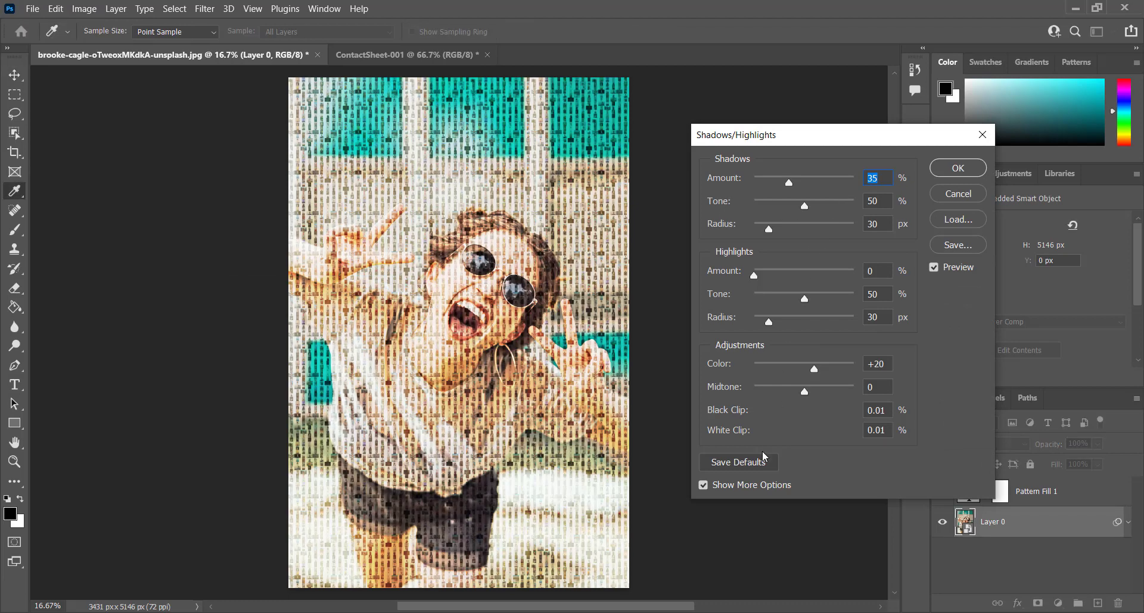
click(755, 493)
click(724, 262)
drag(795, 181, 819, 185)
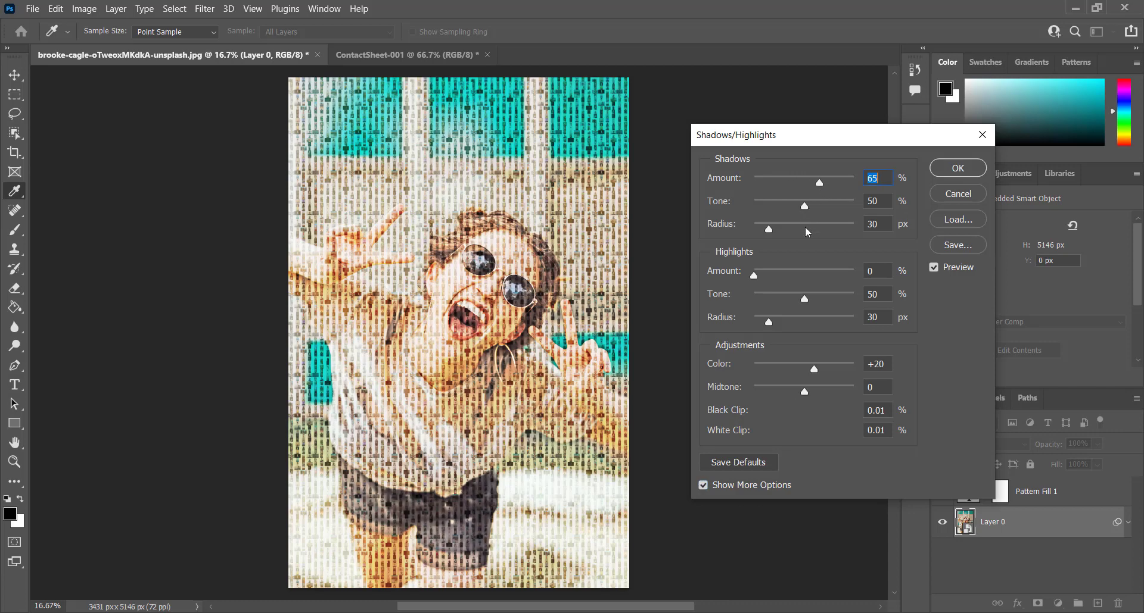
drag(787, 393, 832, 393)
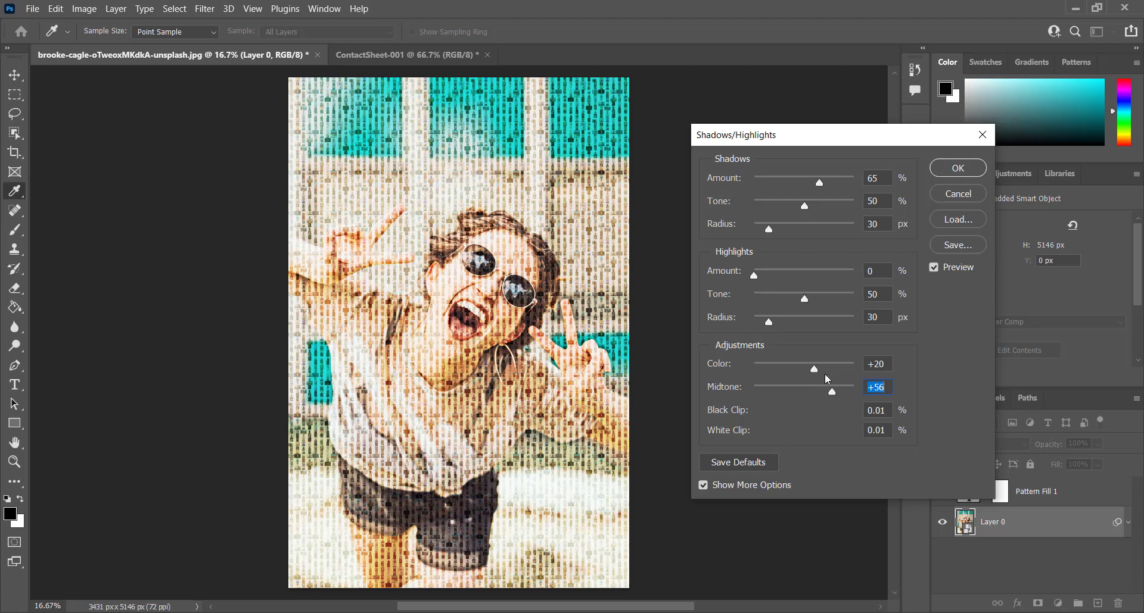
Set the highlights amount to 36% and radius to 79 px, the shadows radius to 87 px, and apply the Shadows/Highlights adjustment
drag(774, 270, 793, 279)
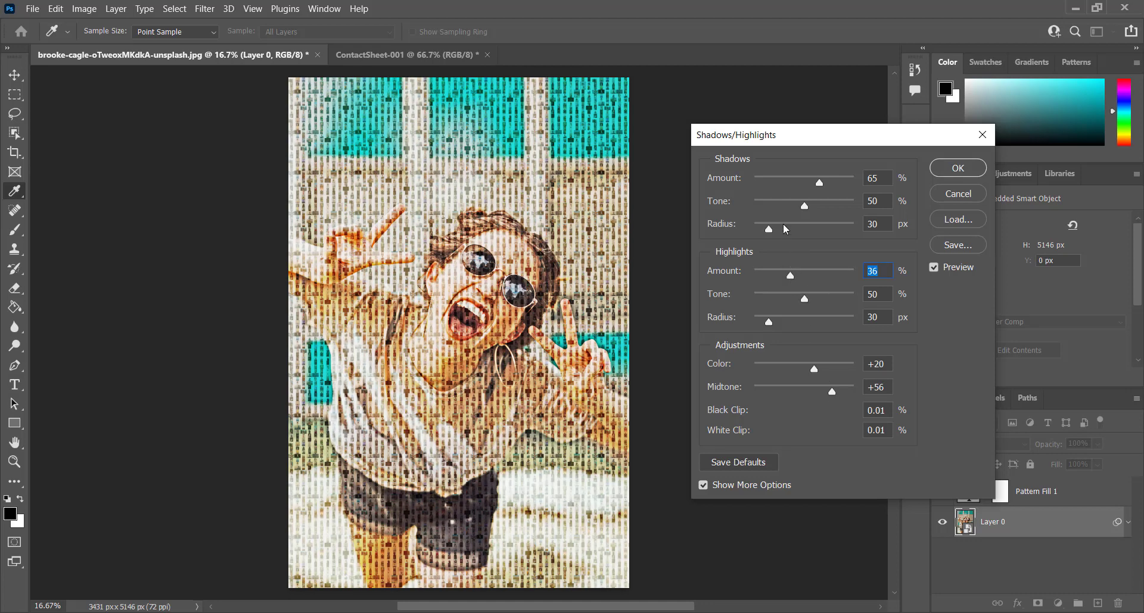
click(794, 321)
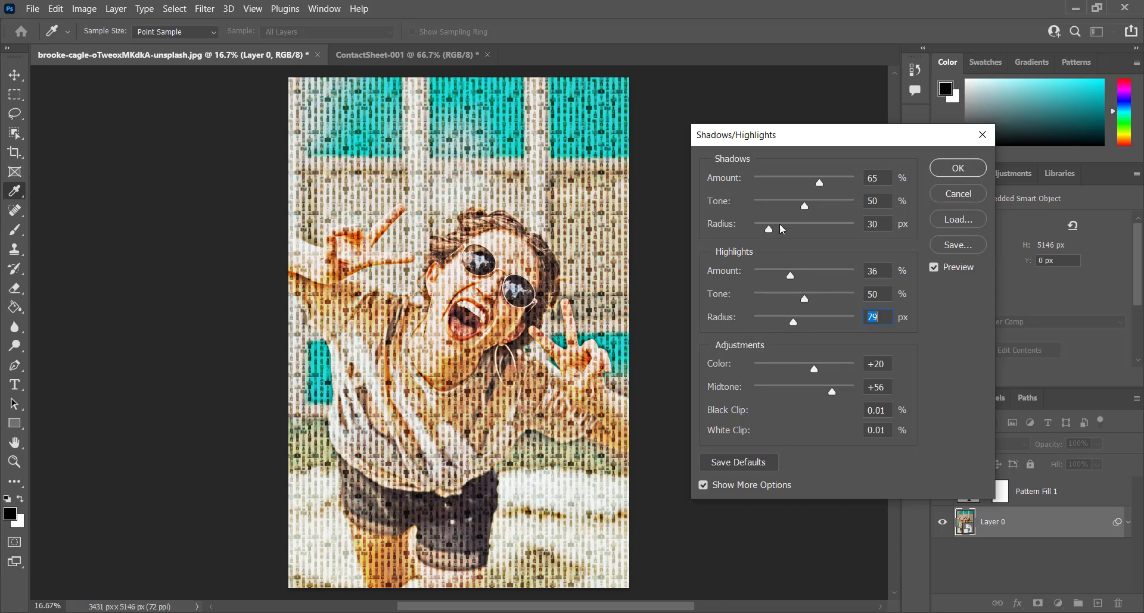
drag(781, 225, 798, 226)
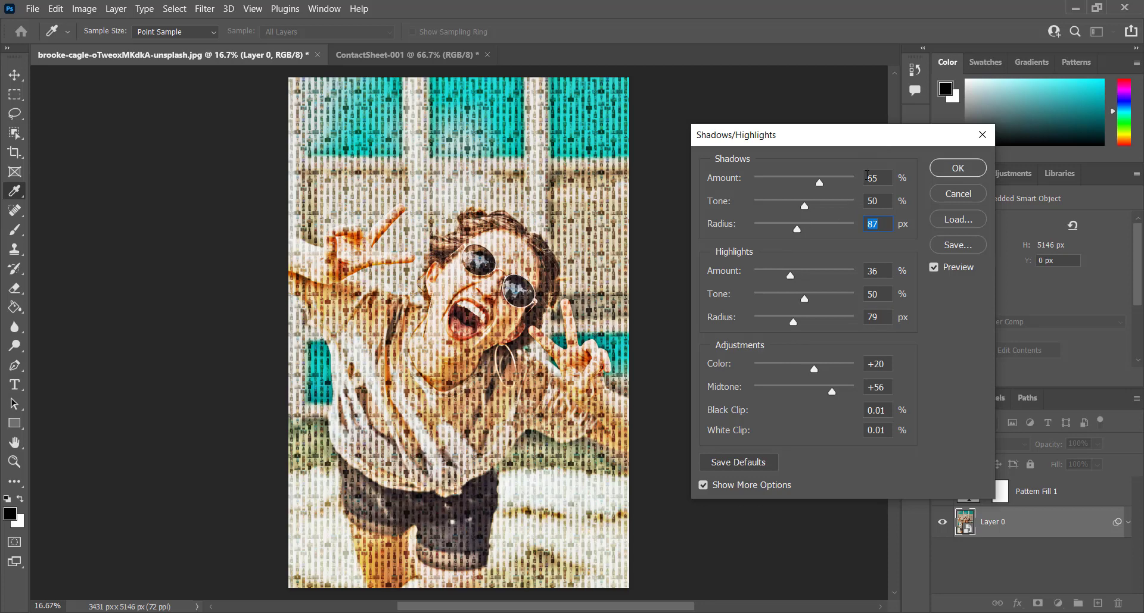
click(947, 170)
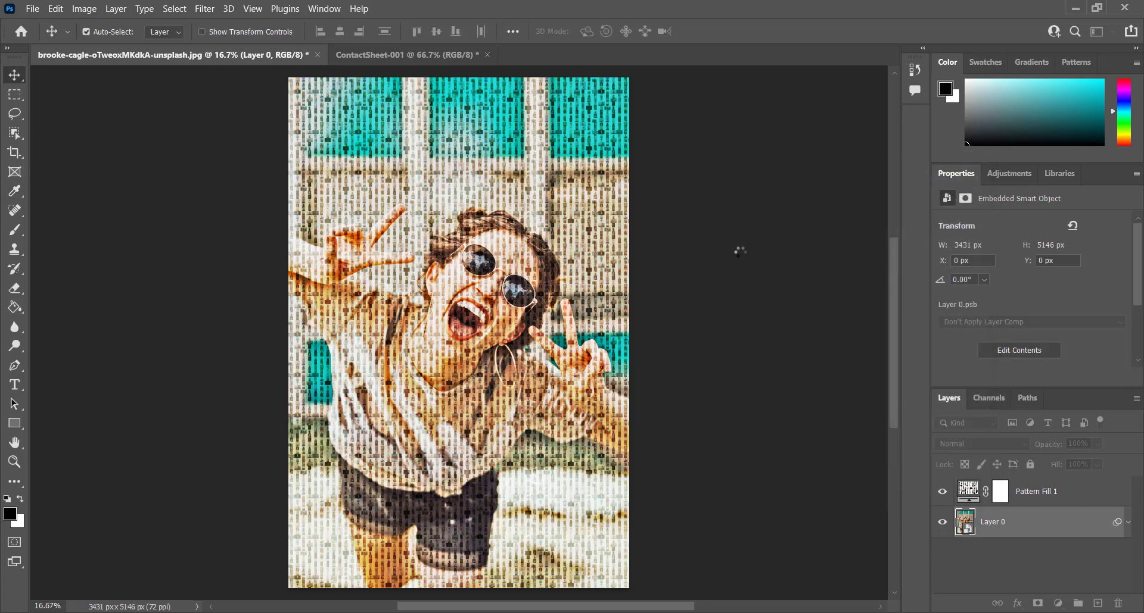